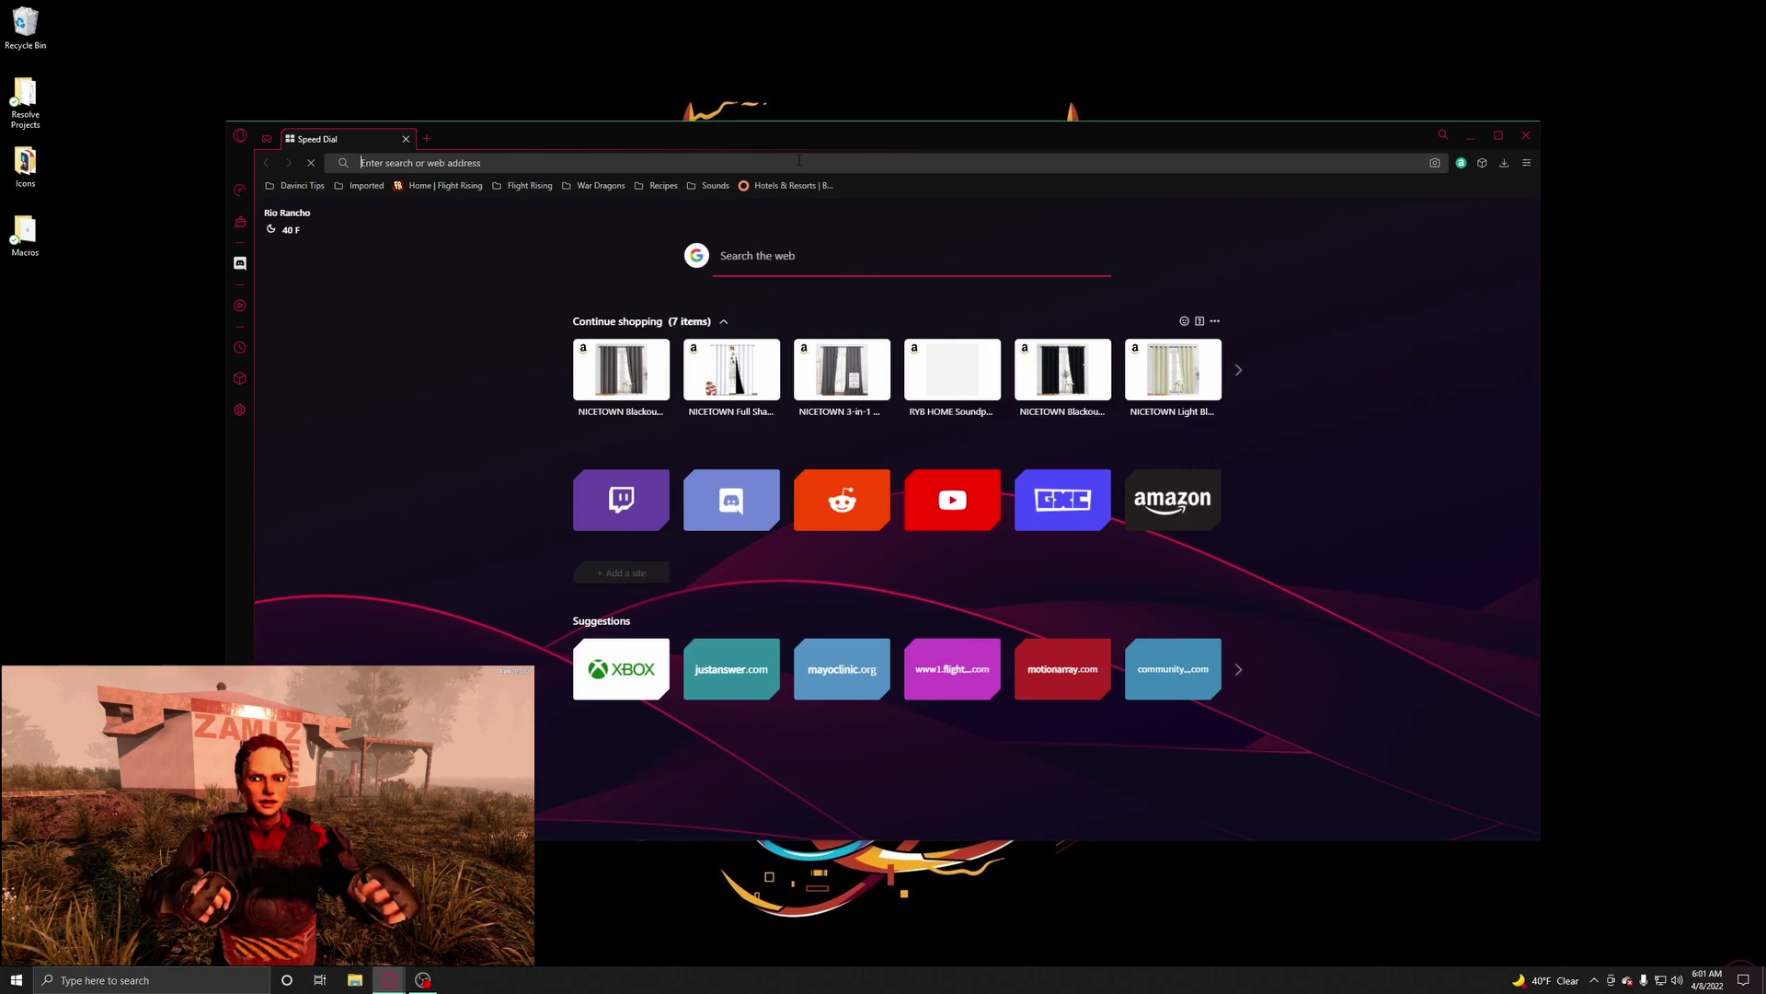
Search Google for '7 days to die forums' and open the official Mods forum page.
type("7 days to die forums")
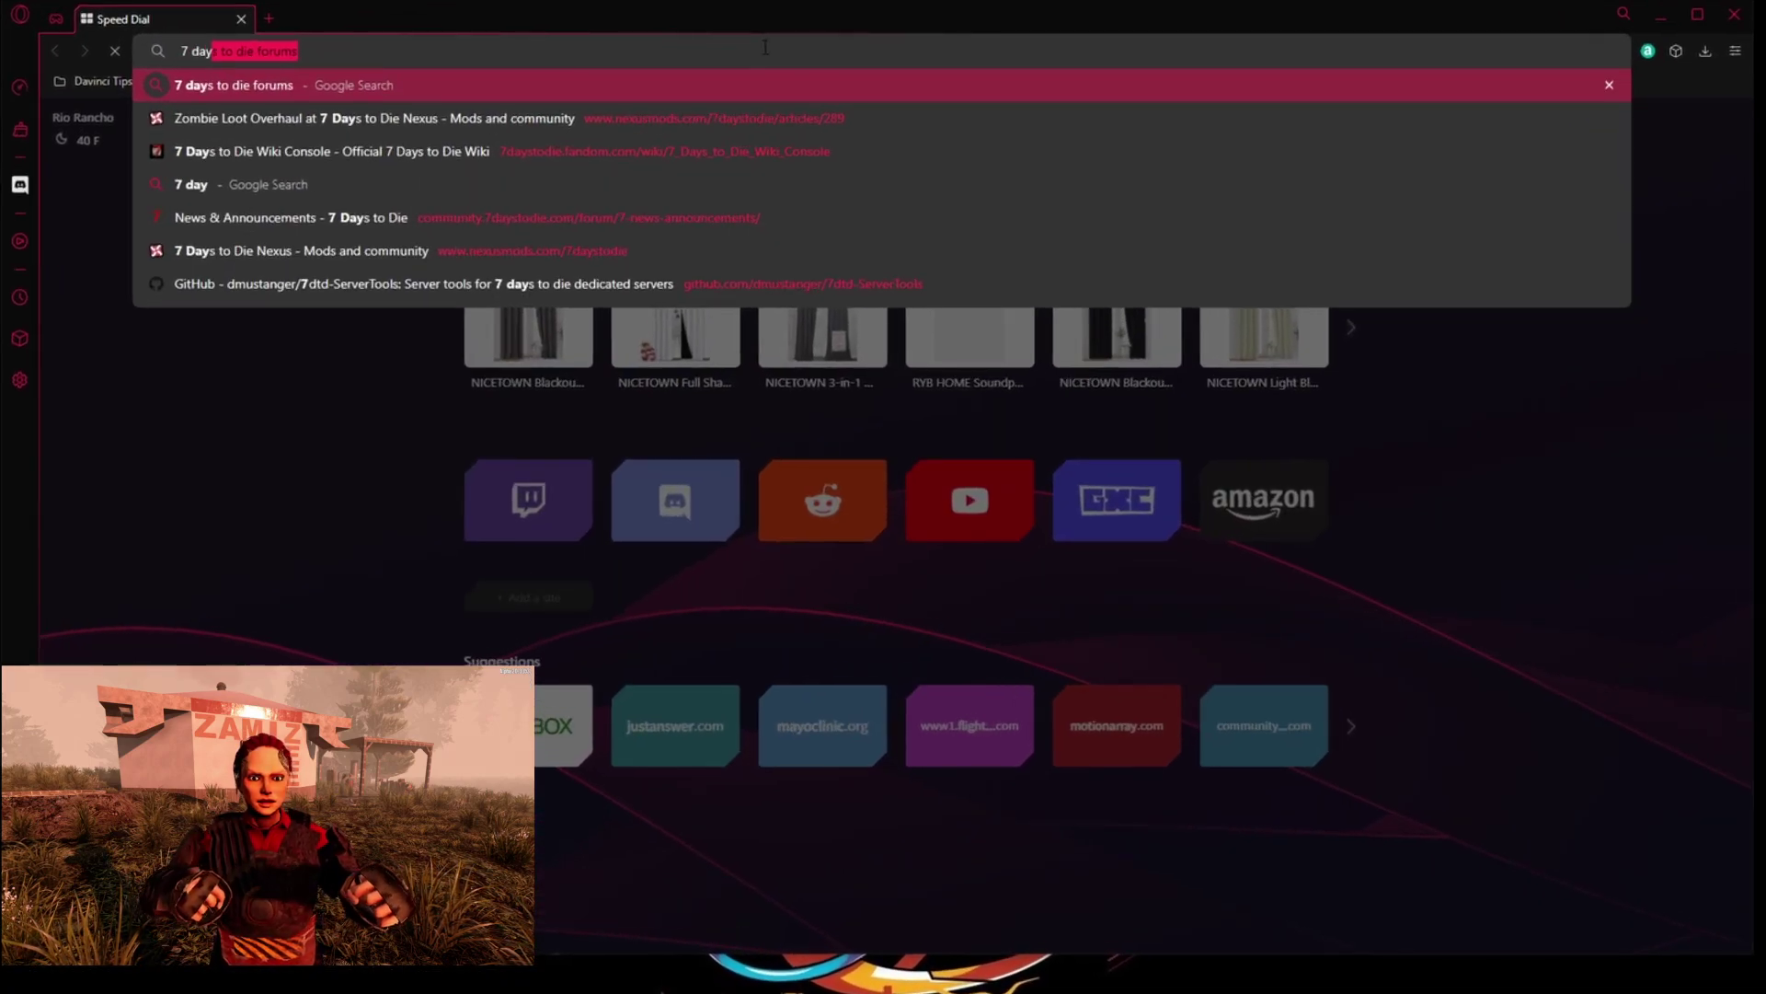
key("Return")
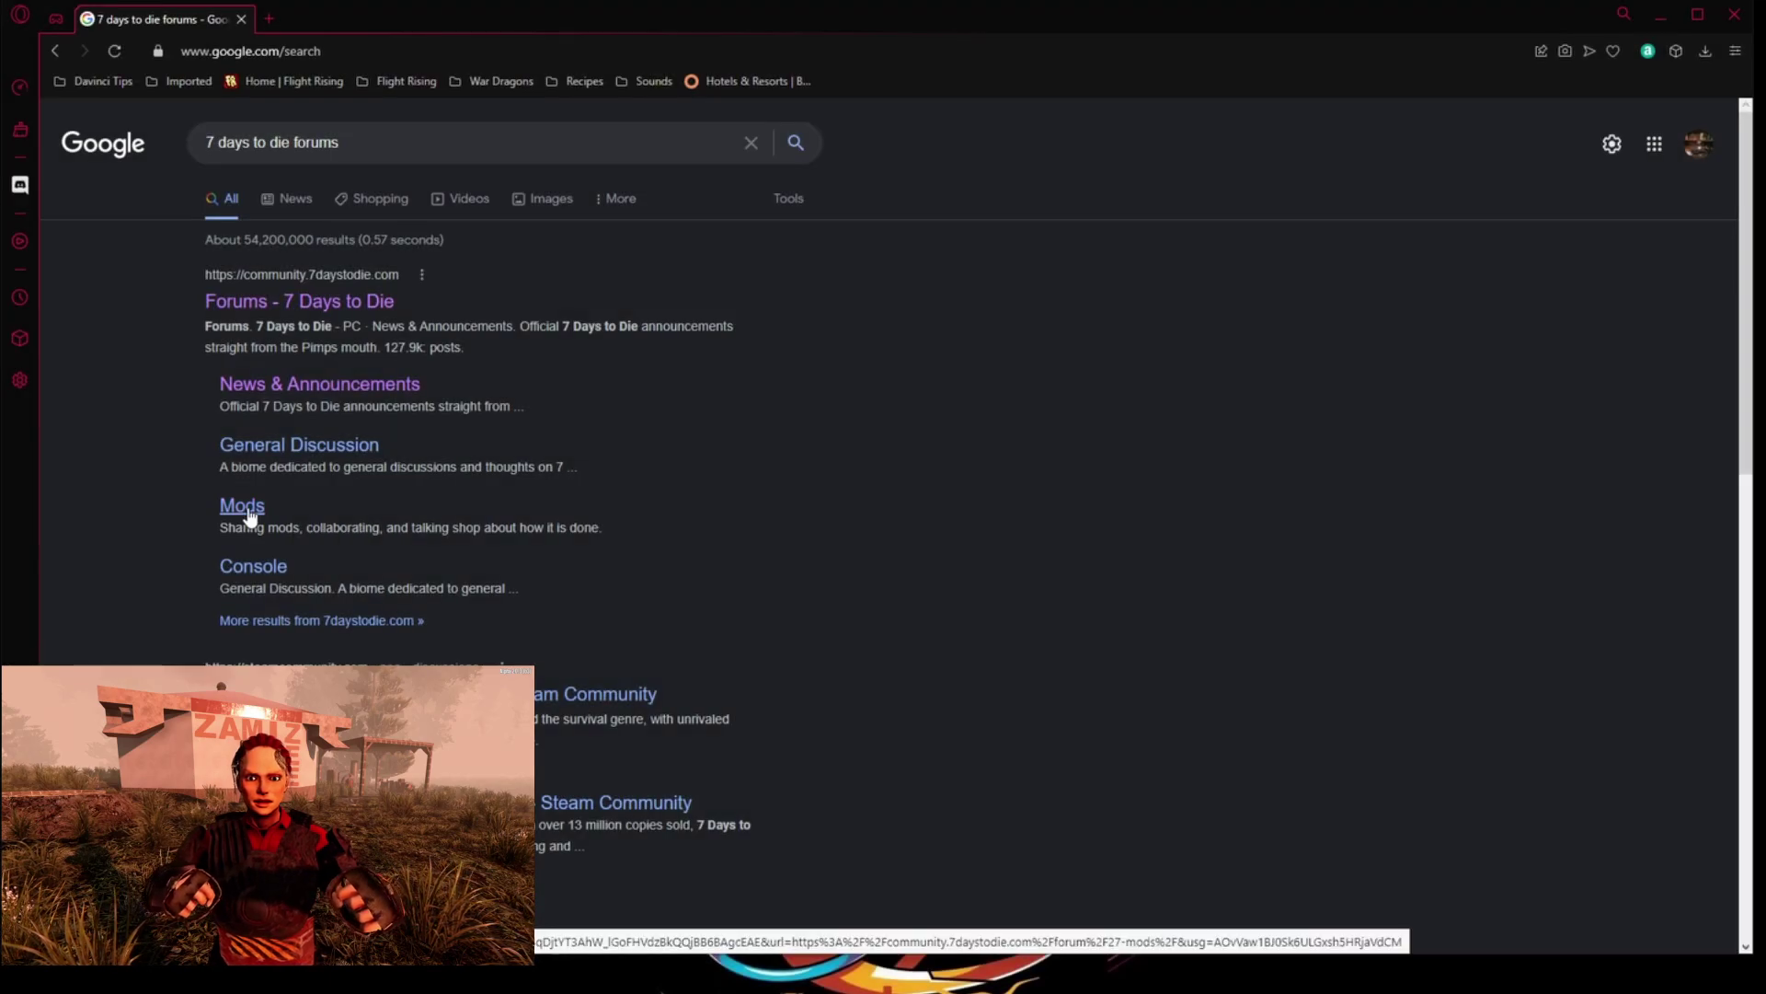
left_click(244, 506)
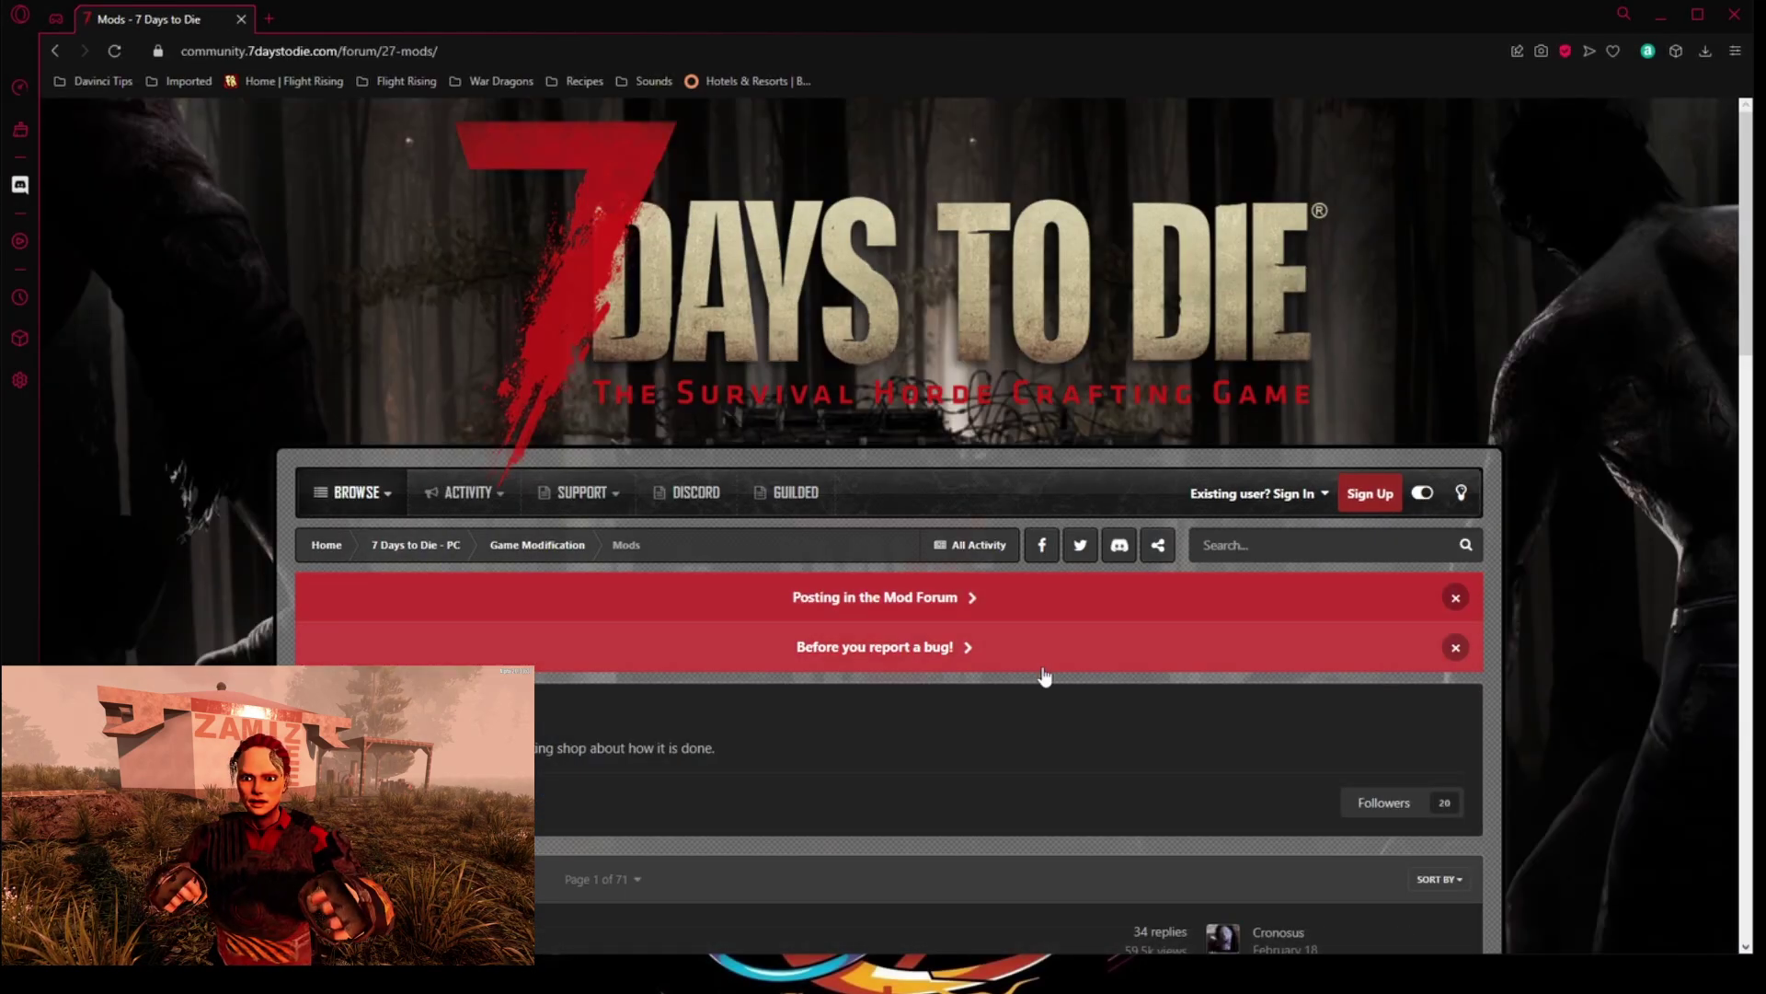
scroll(1058, 673, "down", 5)
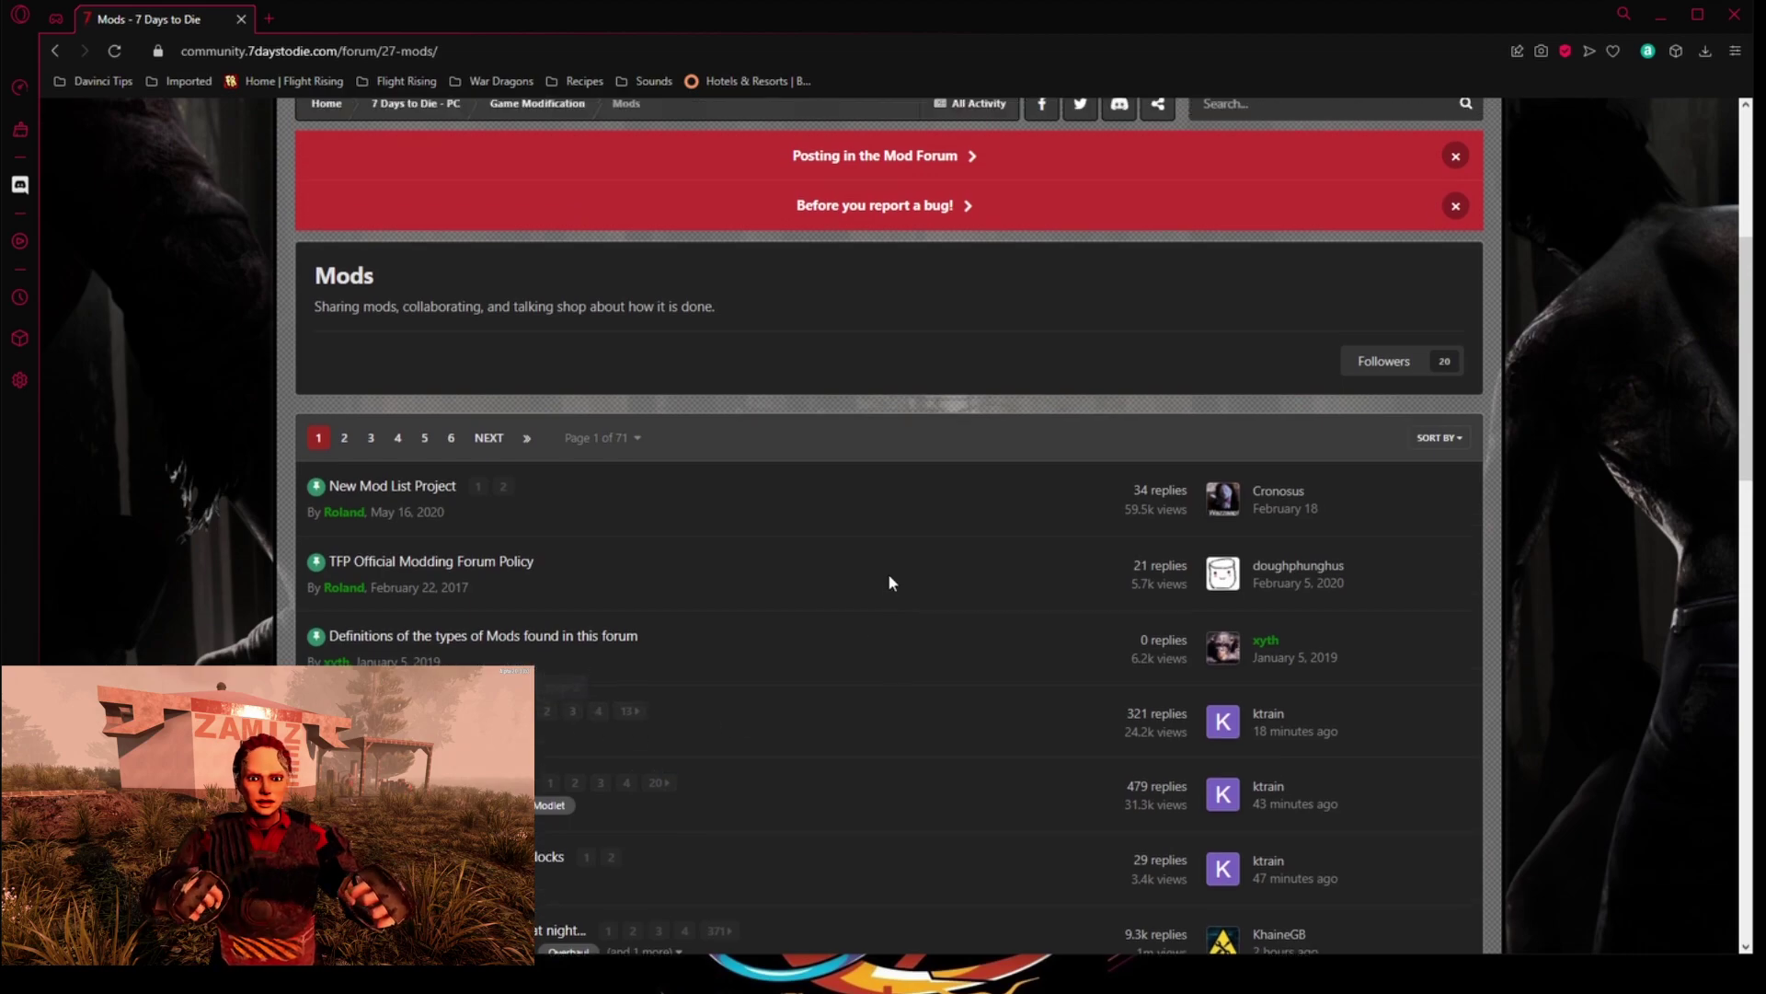
scroll(889, 582, "up", 5)
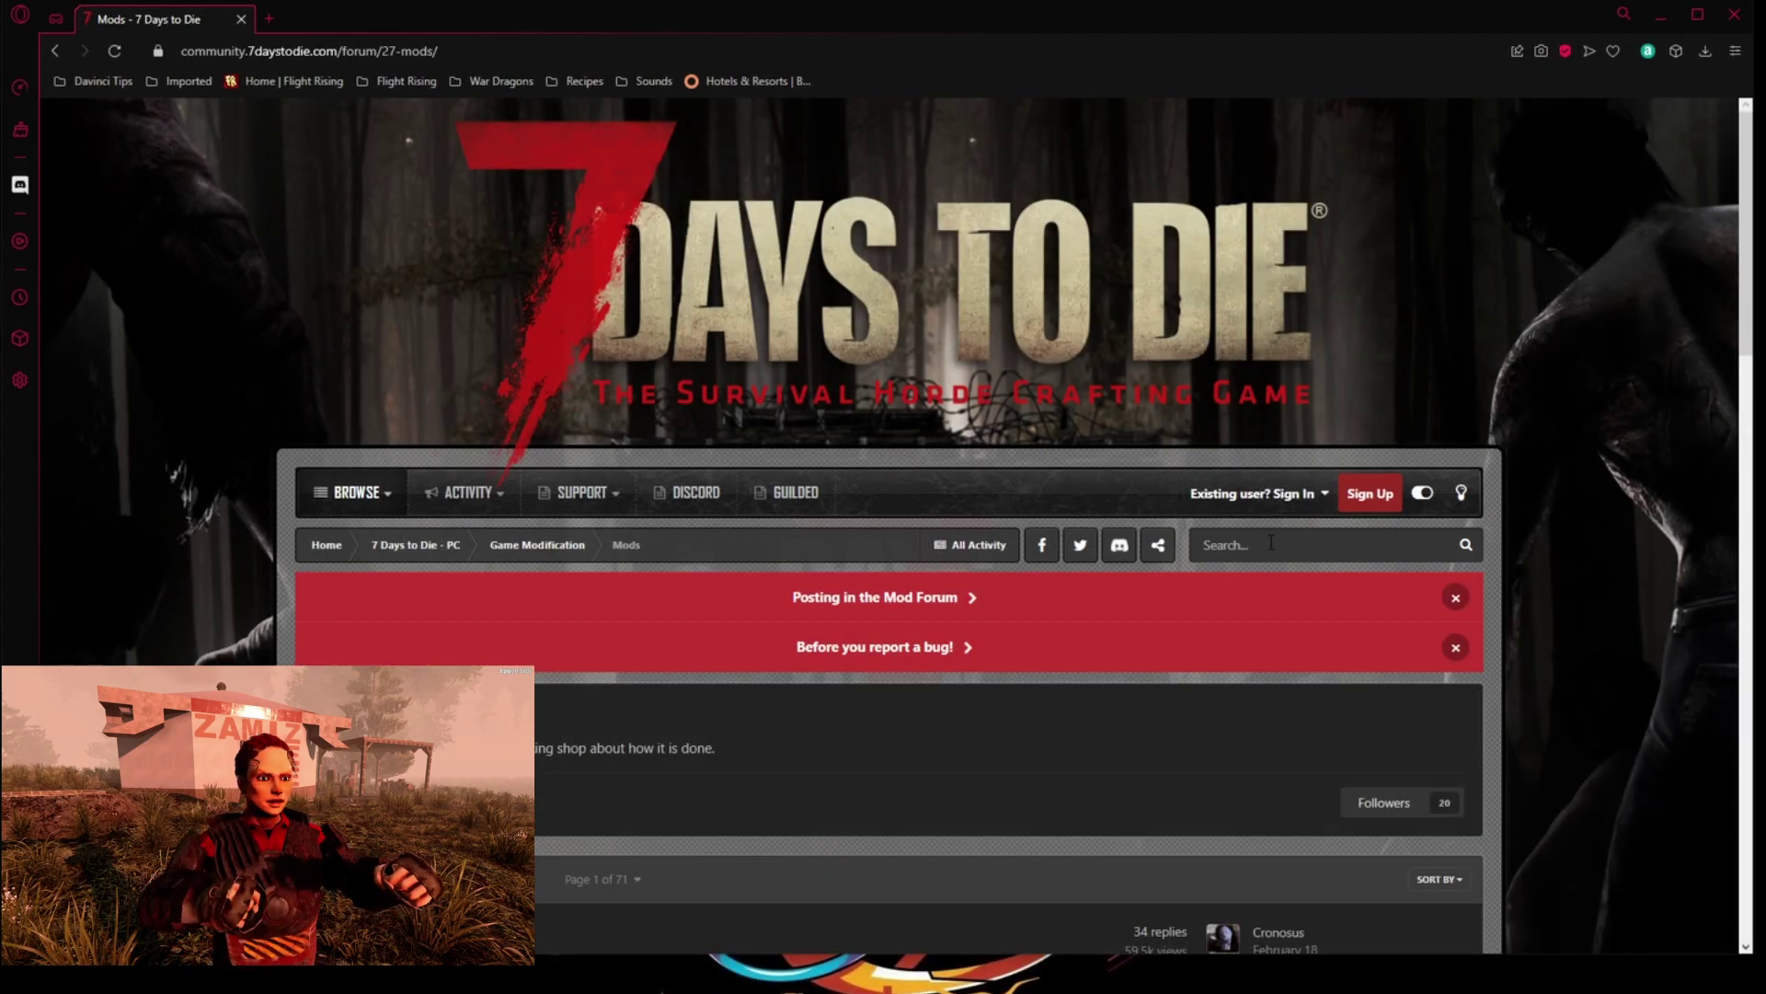
Search the forum for 'Age of Oblivion' and scroll the results to the Alpha 5.1 (A20) topic.
left_click(1271, 543)
type("Age")
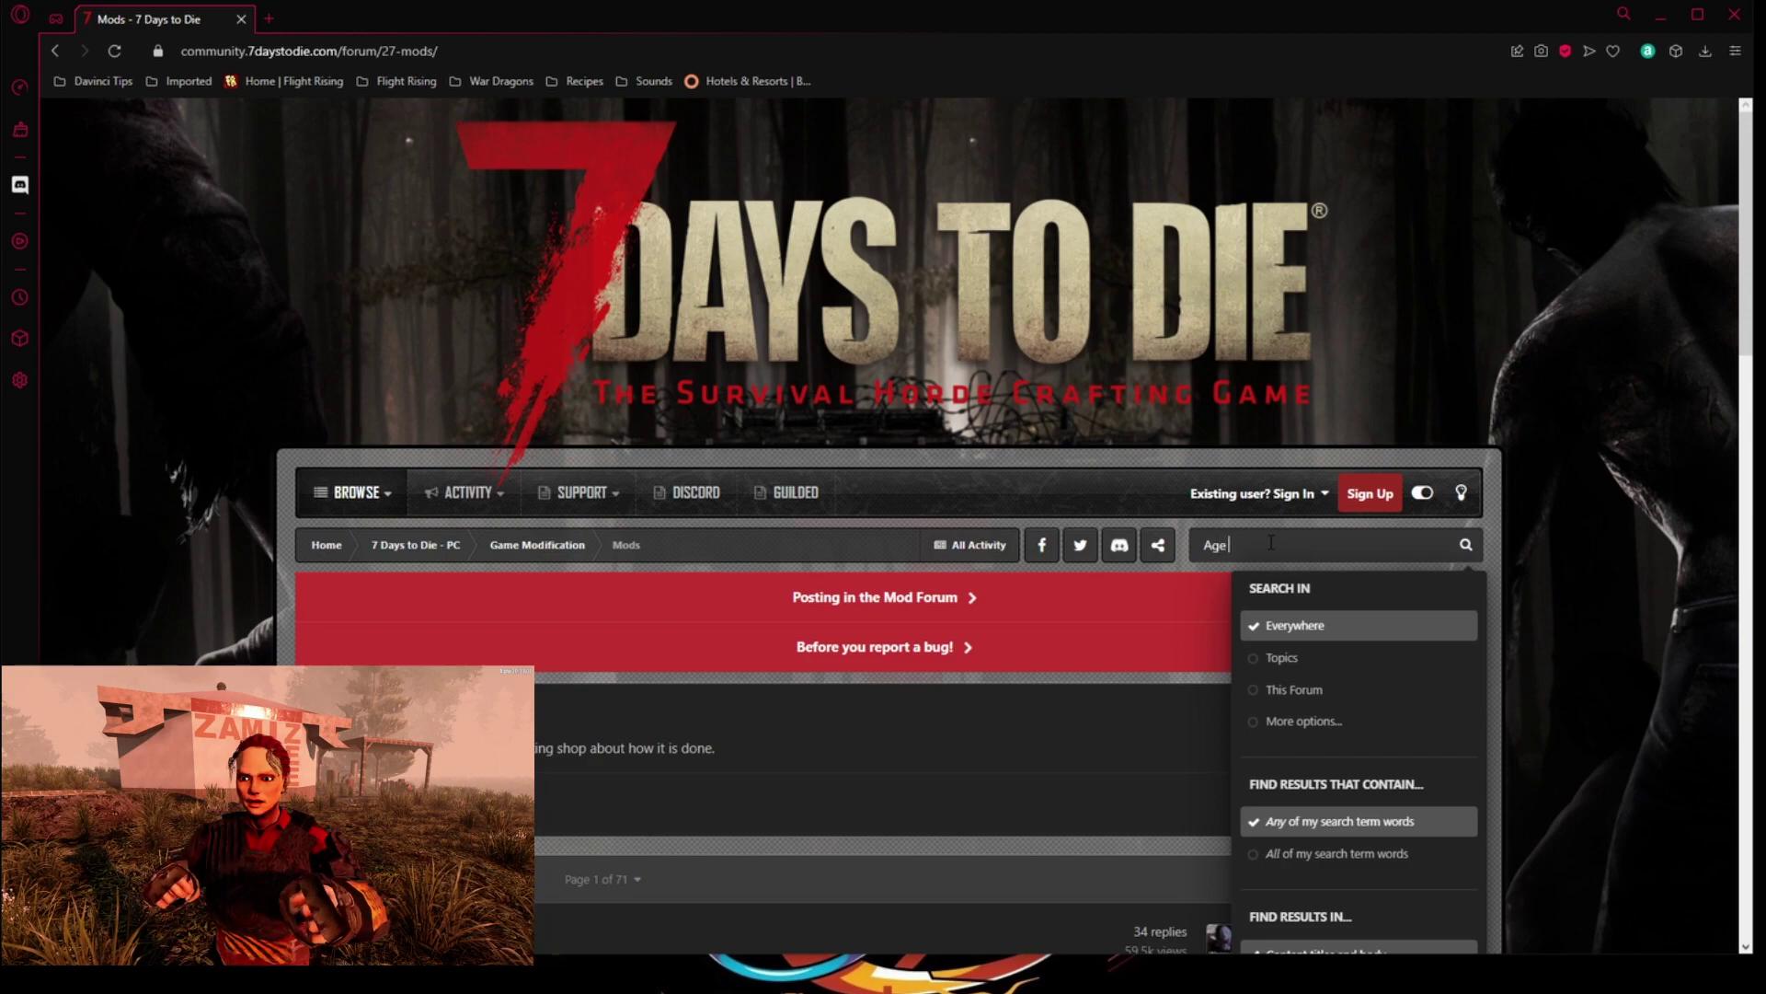
type(" of Oblivion")
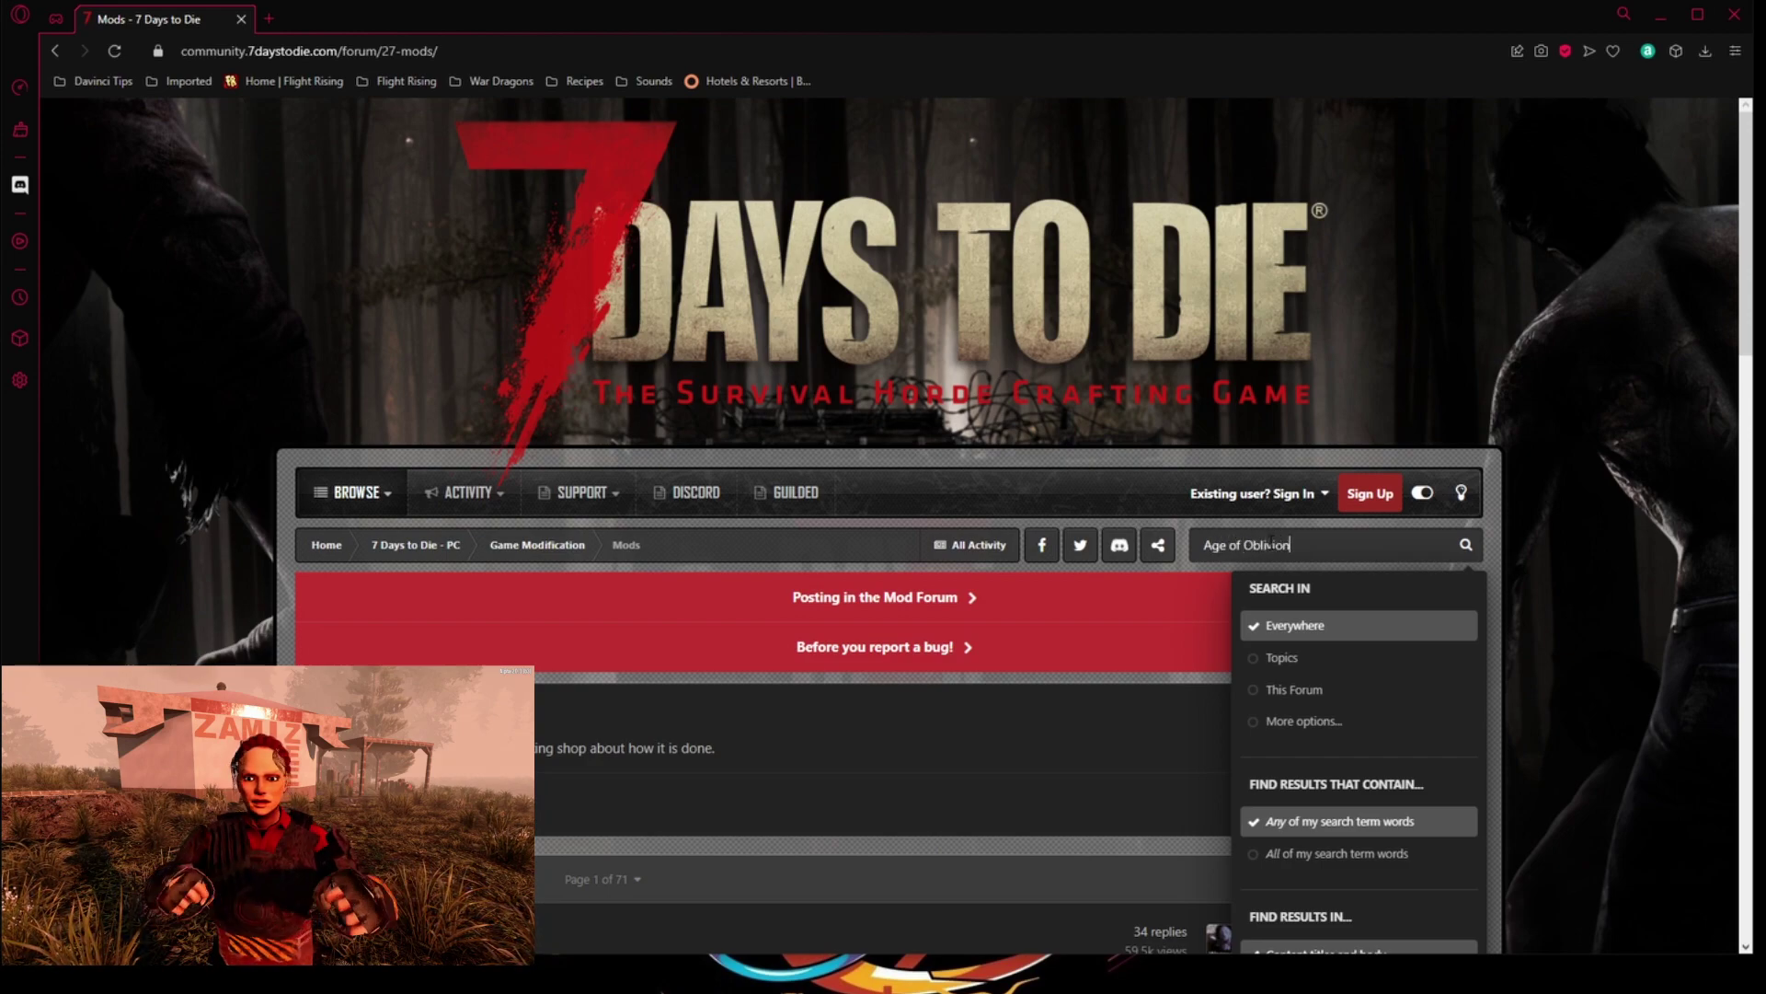
key("Return")
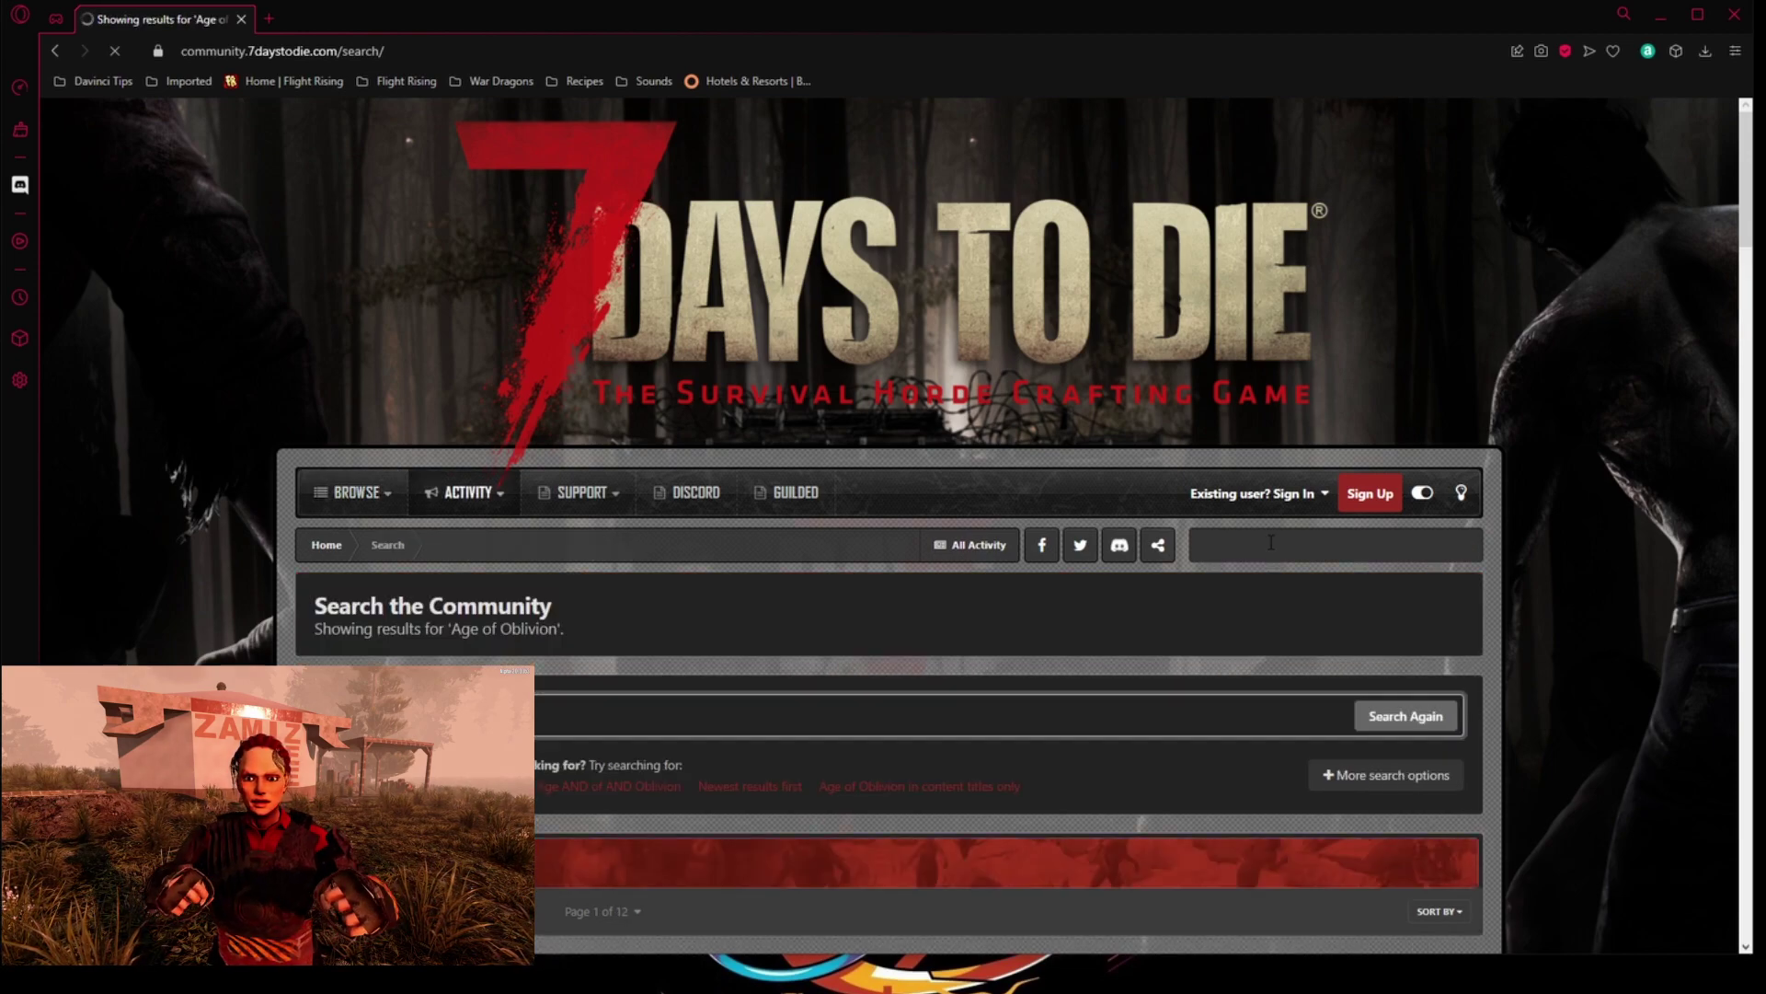
scroll(895, 628, "down", 2)
scroll(894, 633, "down", 5)
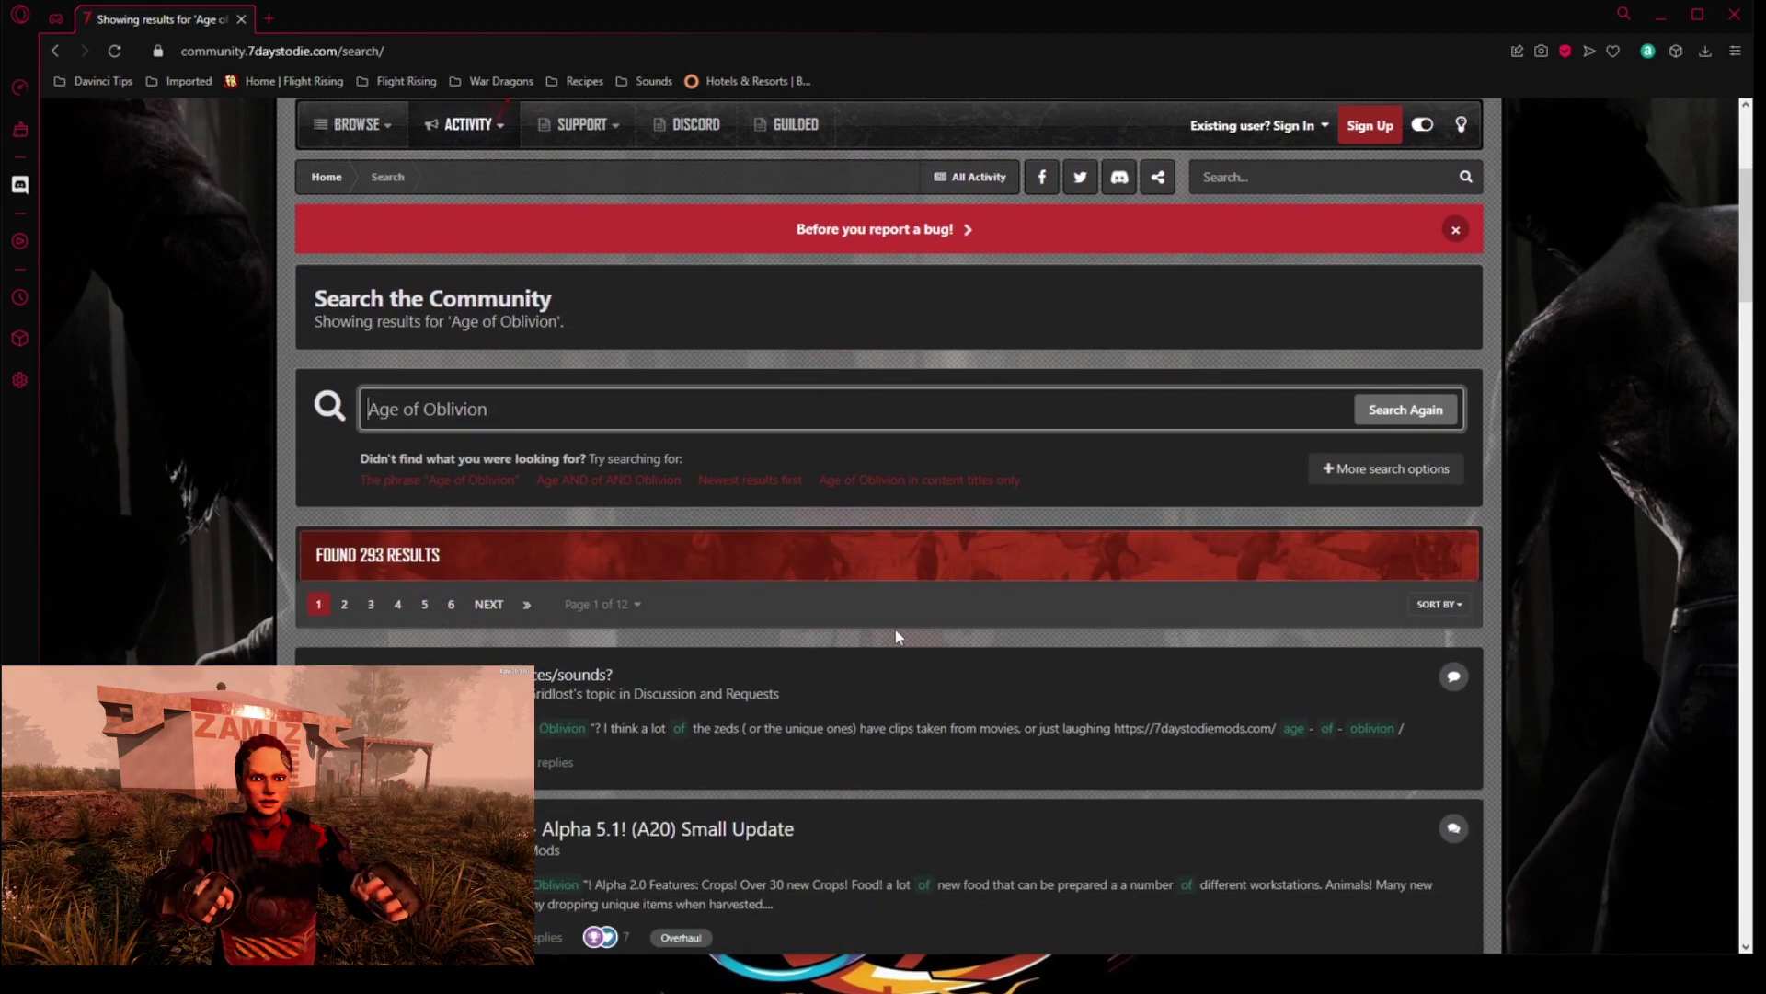
scroll(704, 524, "down", 2)
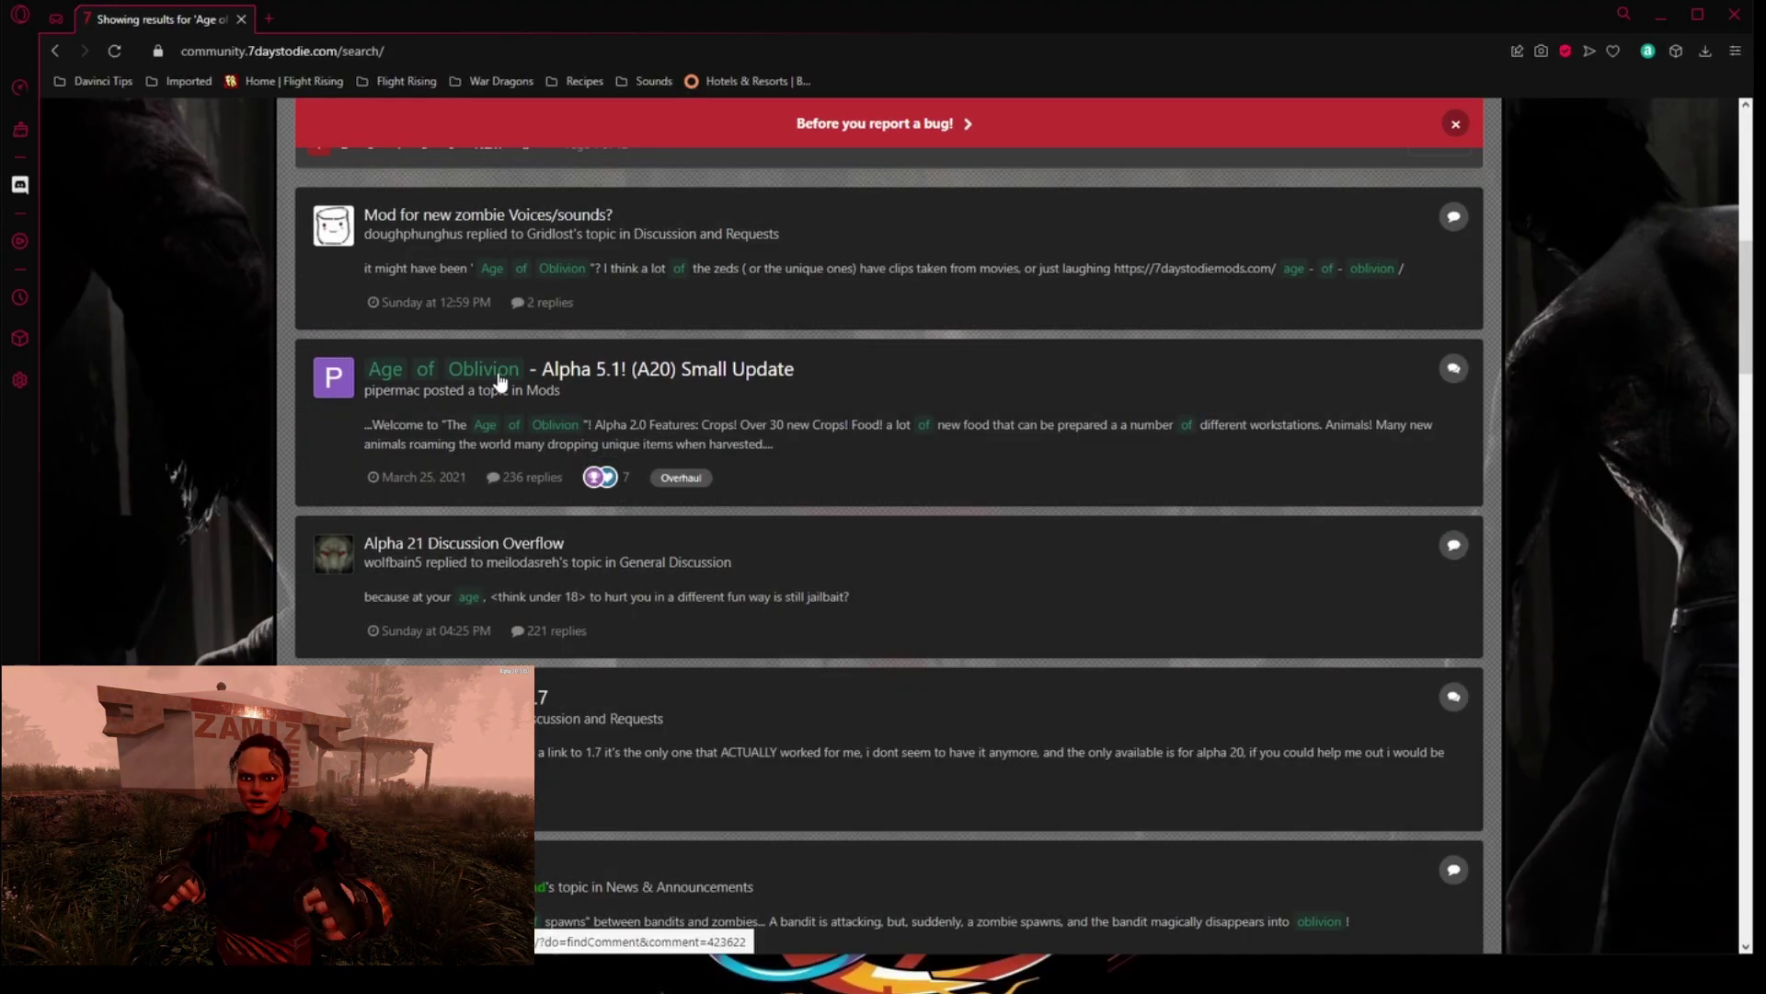
Open 'Age of Oblivion - Alpha 5.1! (A20) Small Update' and scroll down to its Download link.
left_click(500, 377)
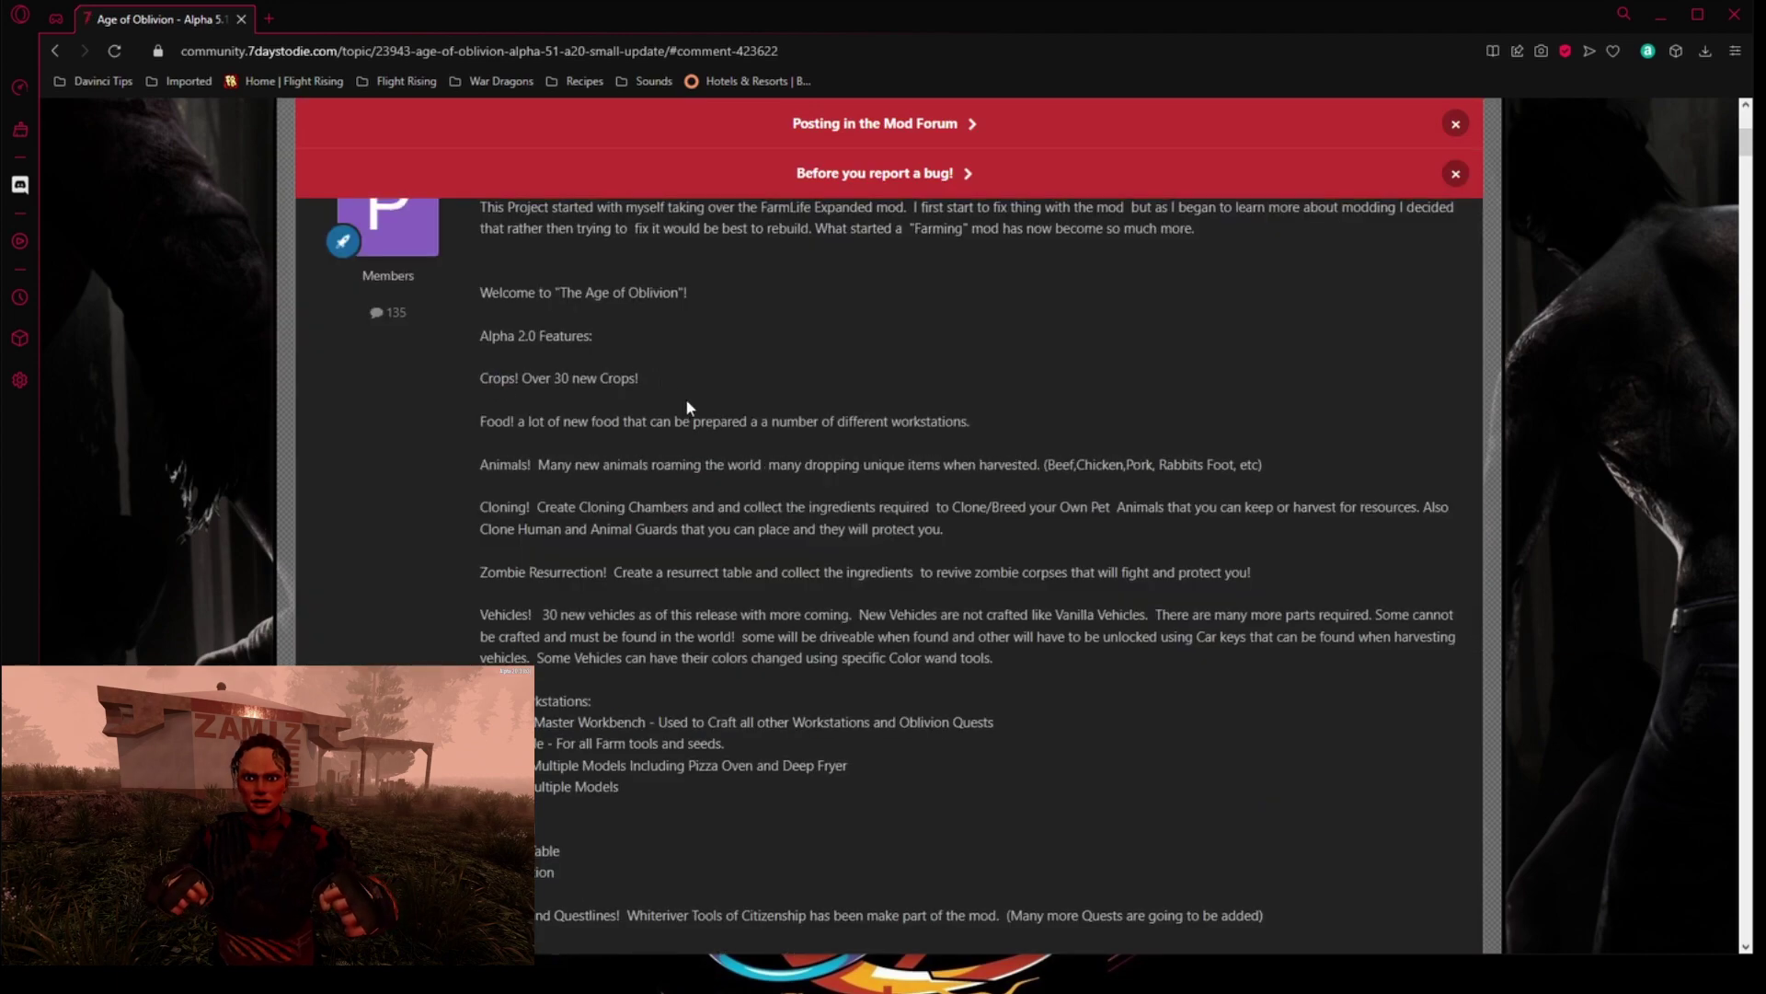
scroll(713, 527, "down", 1)
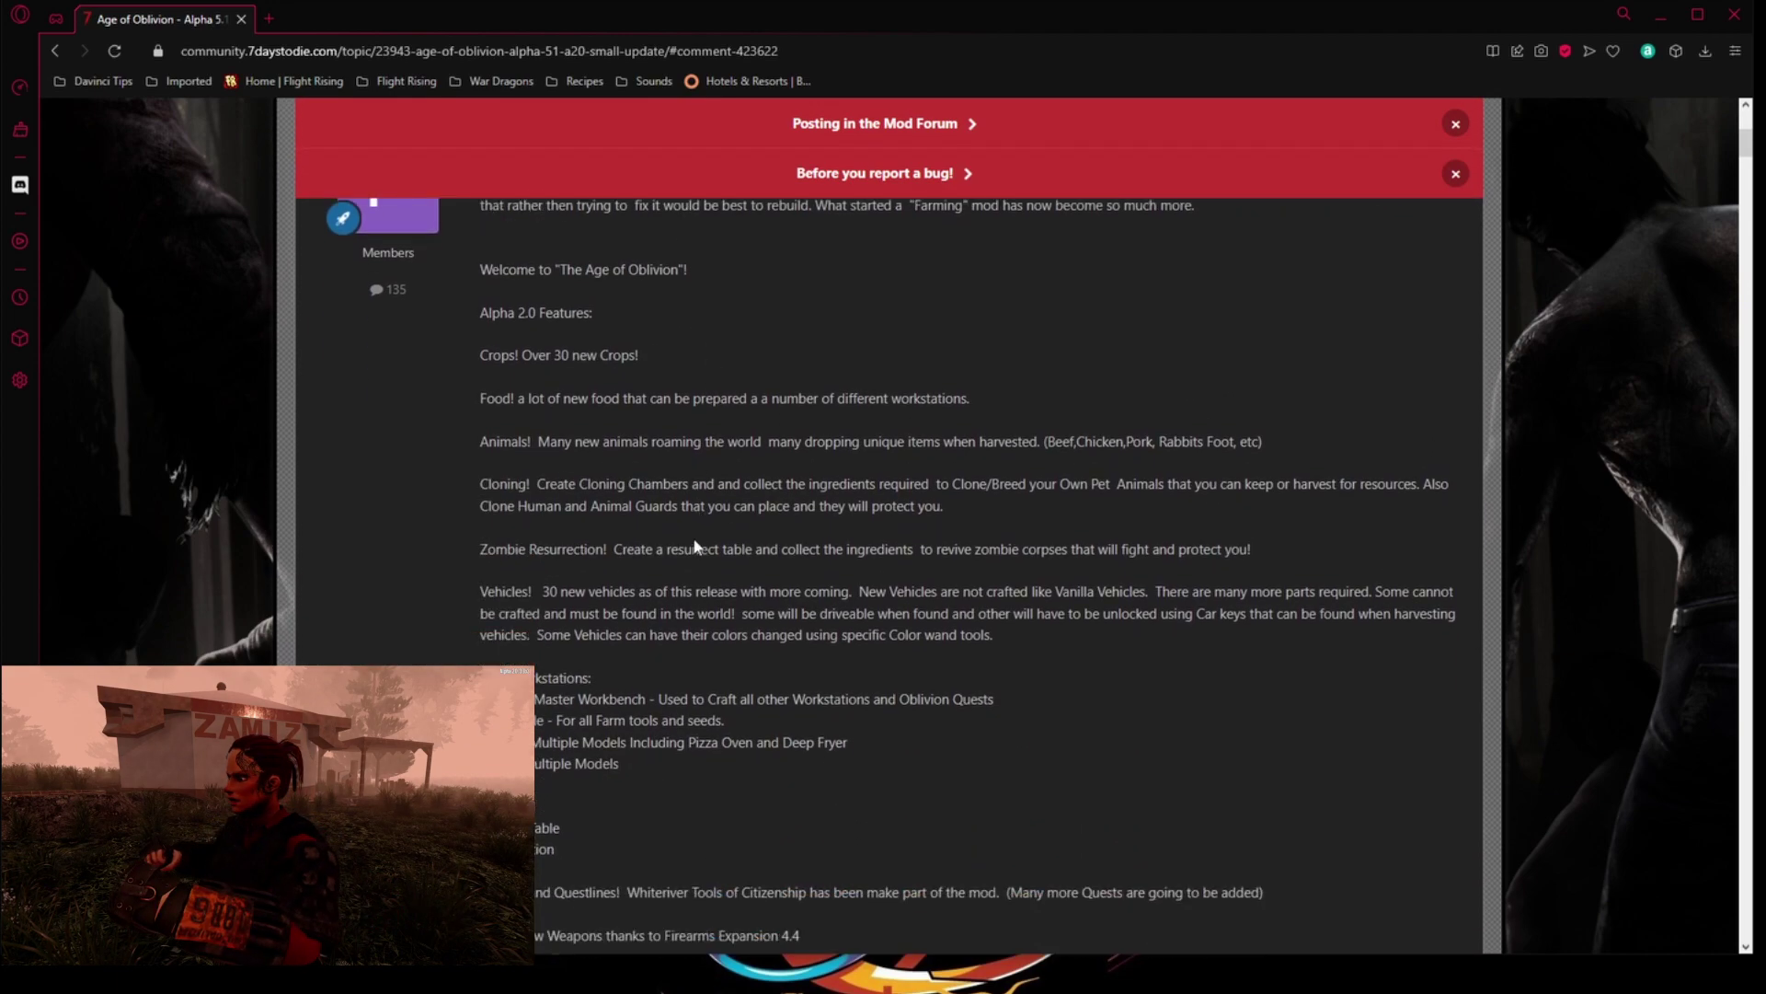
scroll(698, 549, "down", 10)
scroll(685, 481, "down", 10)
scroll(687, 469, "down", 10)
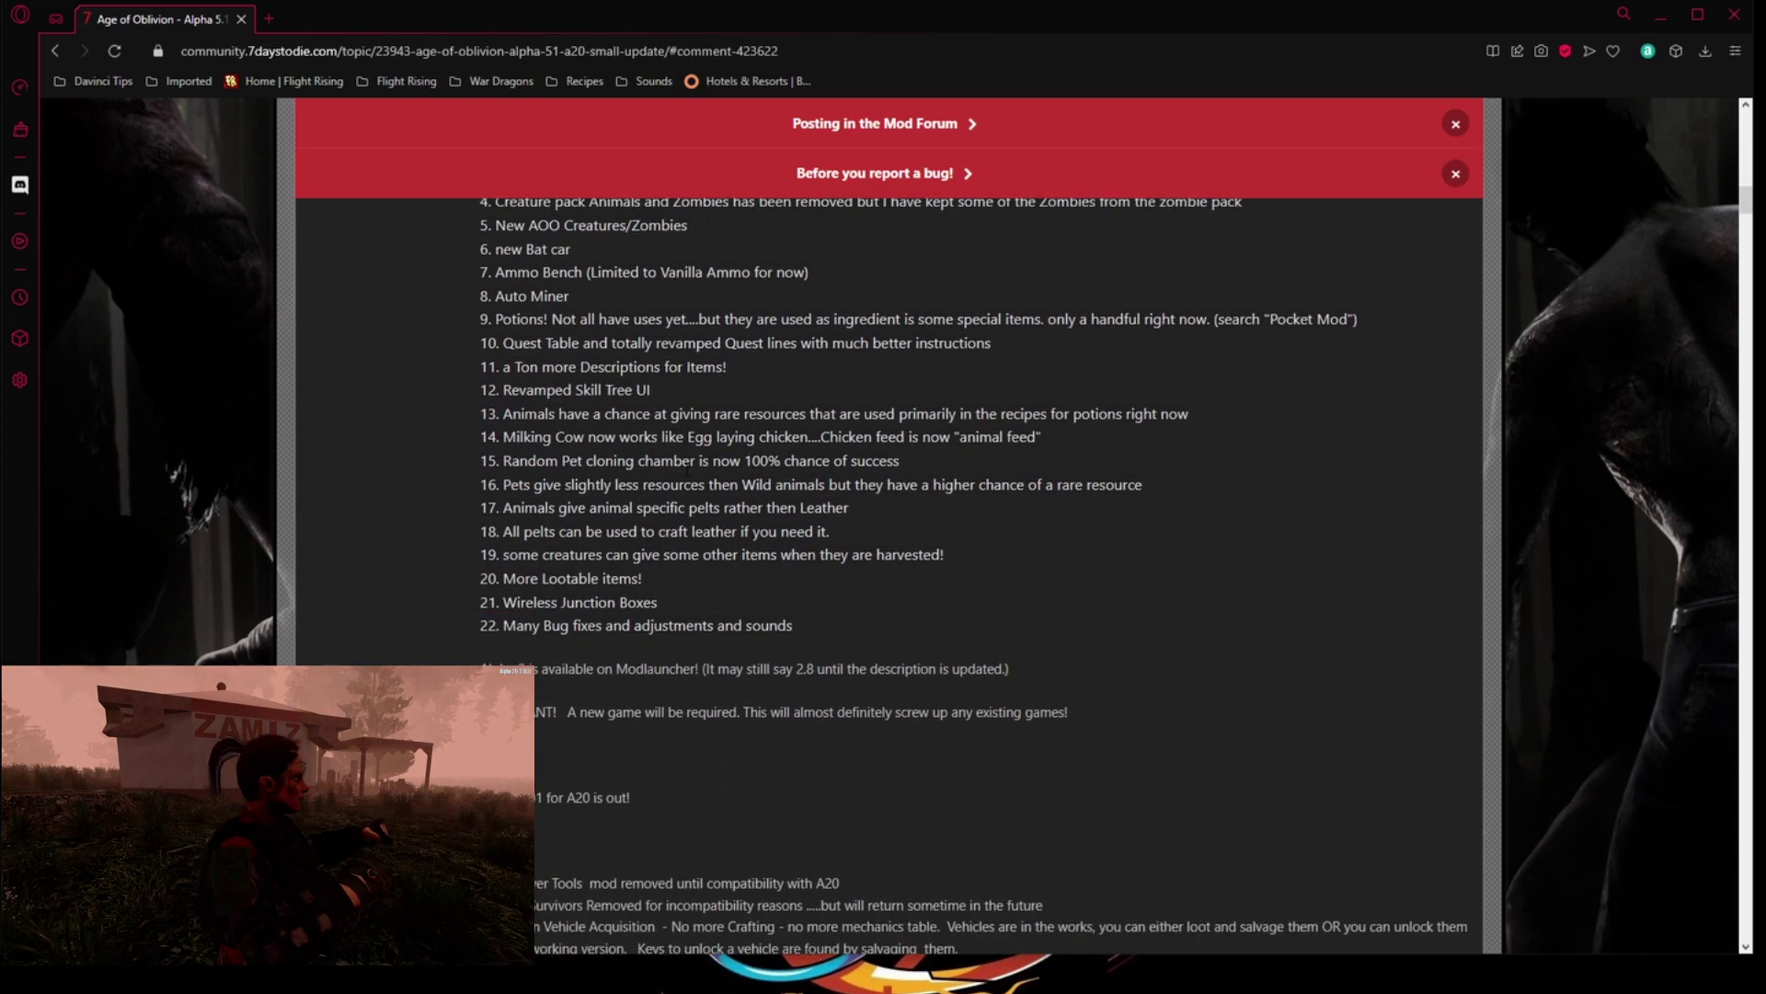
scroll(687, 469, "down", 8)
scroll(685, 475, "down", 8)
scroll(685, 476, "down", 2)
scroll(685, 476, "up", 2)
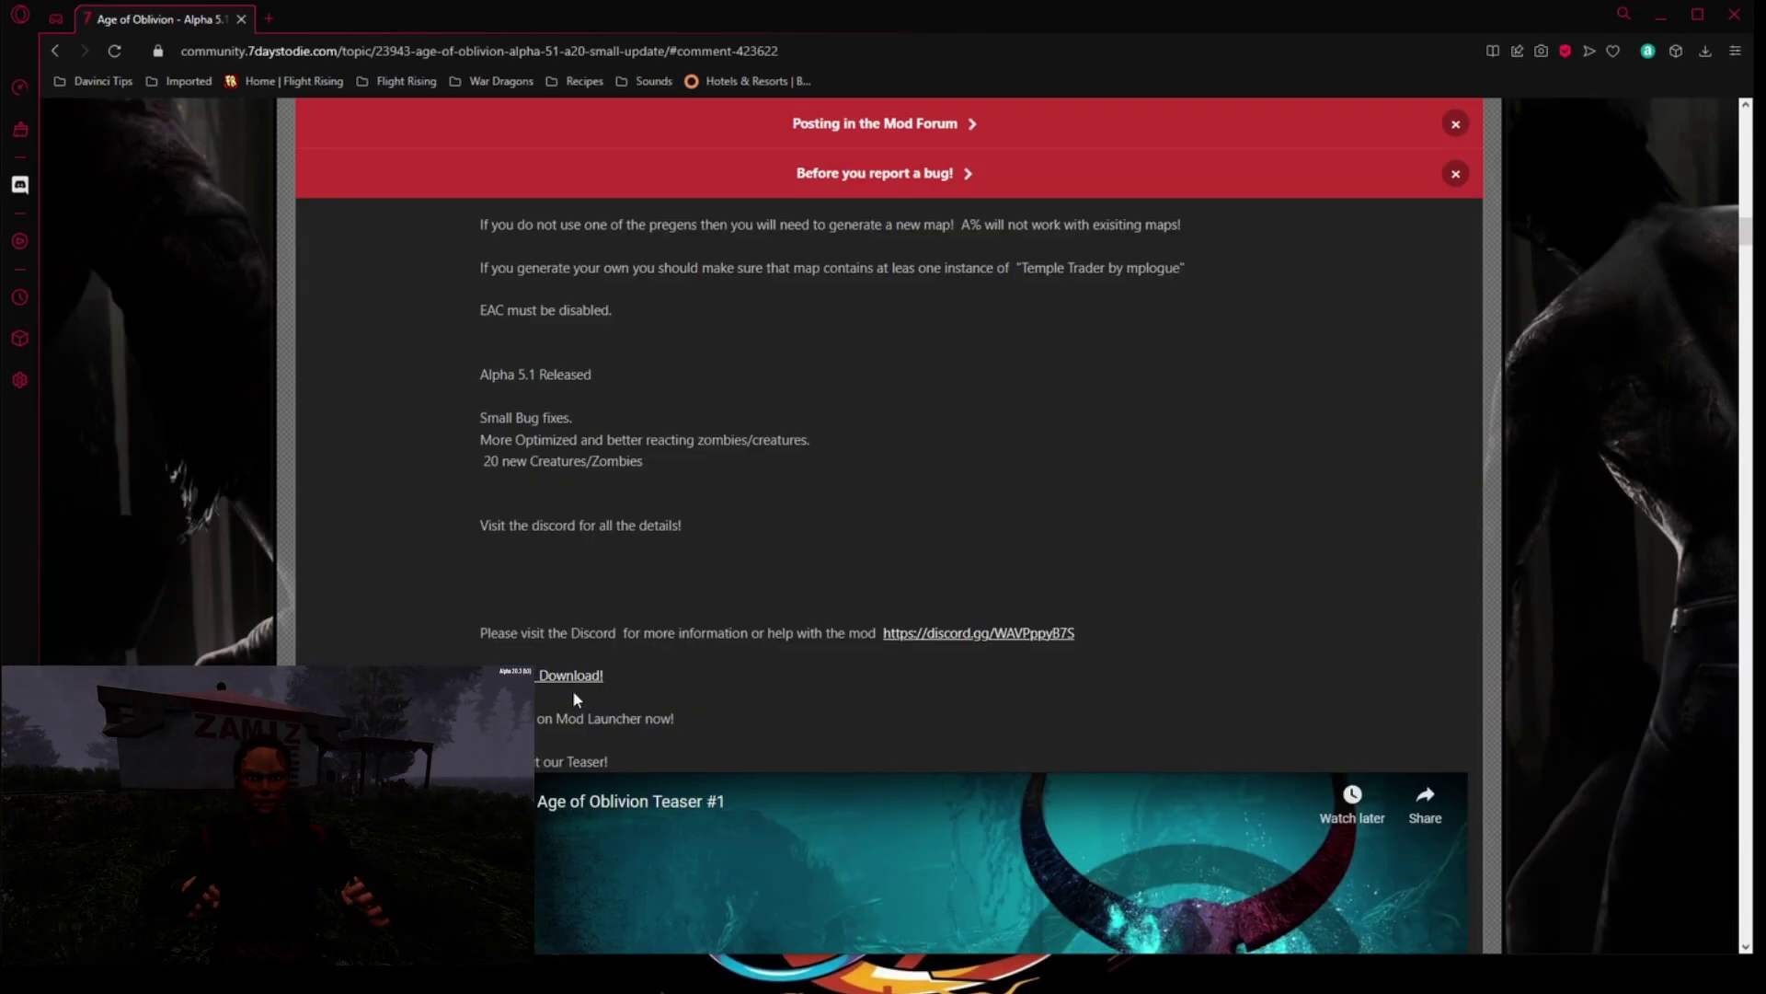
Follow 'Alpha 5.1 Download!' and download the AOO_A20_A5_Stable repository as a zip.
left_click(580, 678)
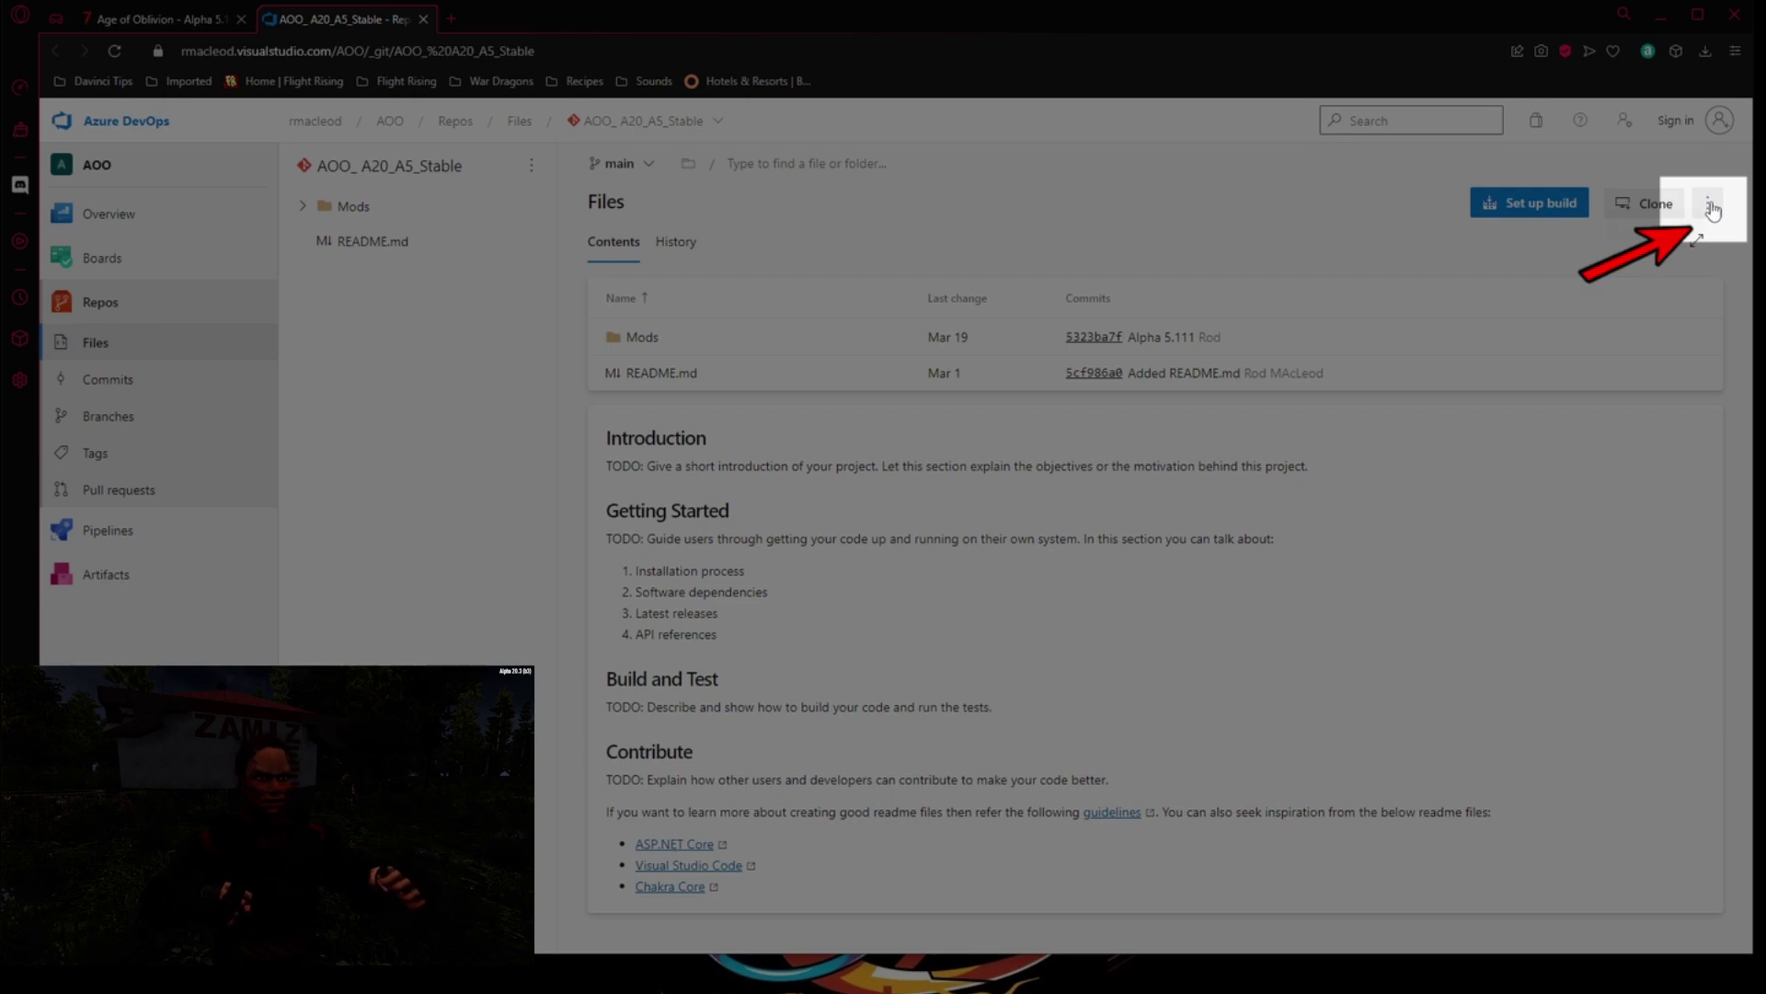
left_click(1711, 206)
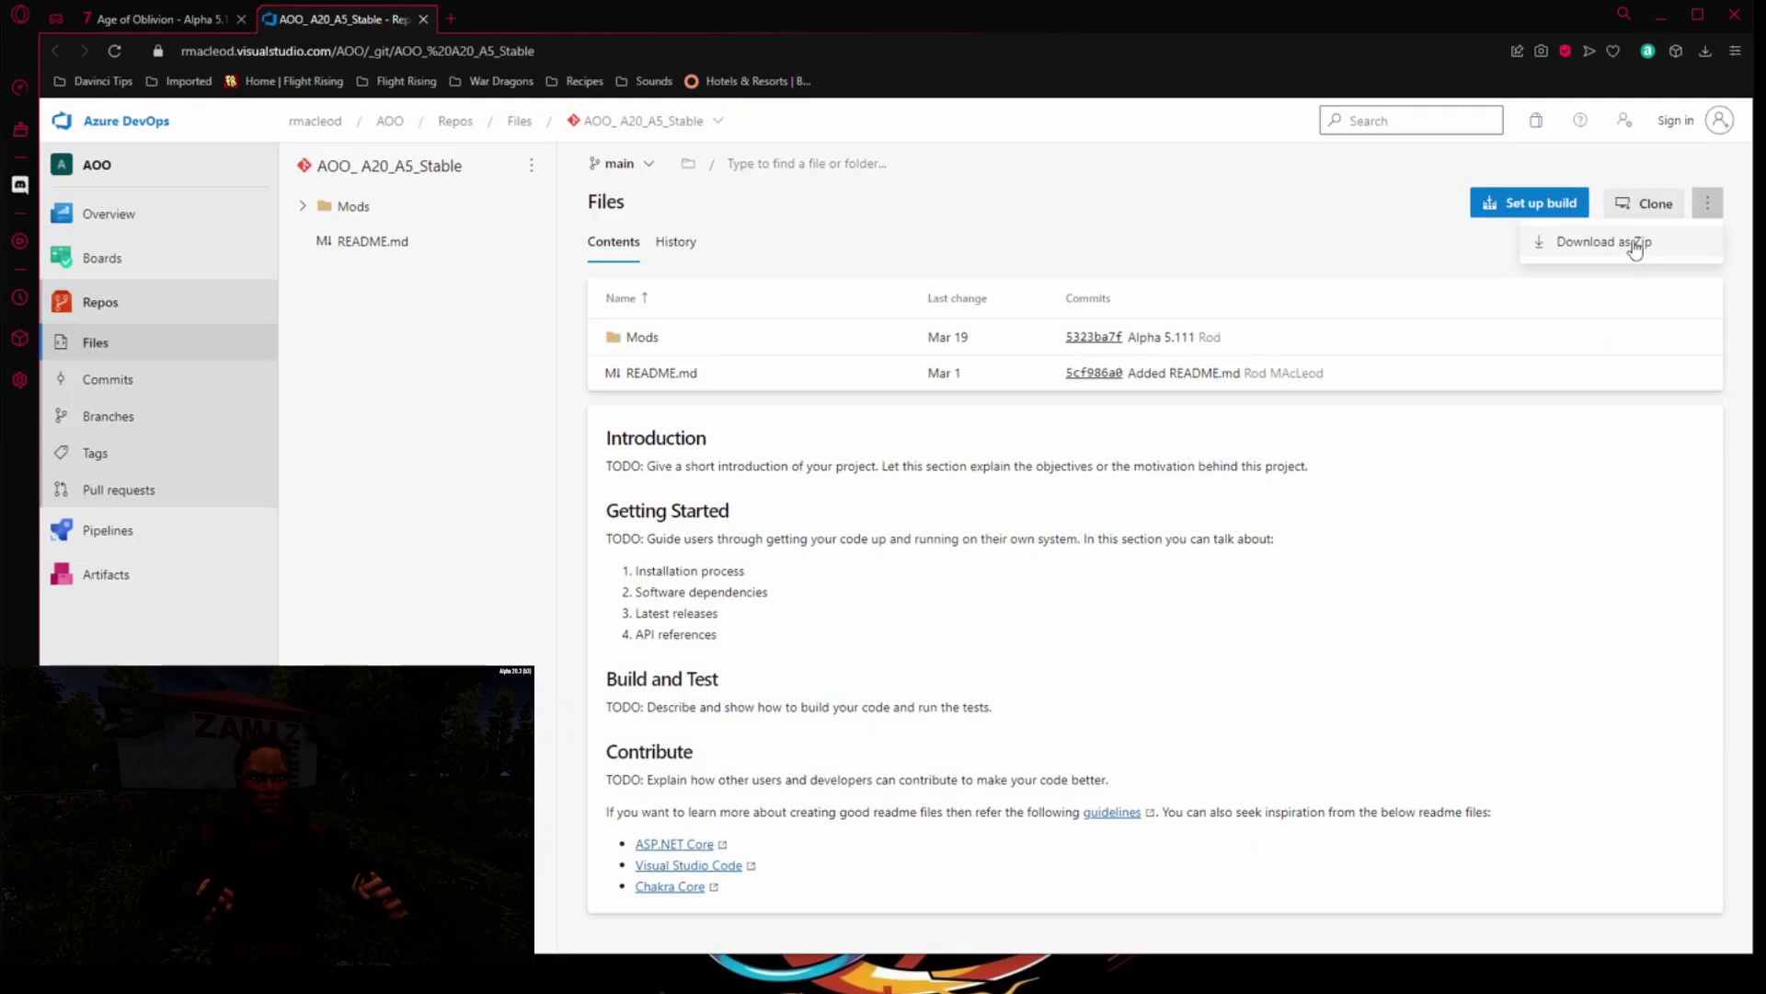
left_click(1633, 245)
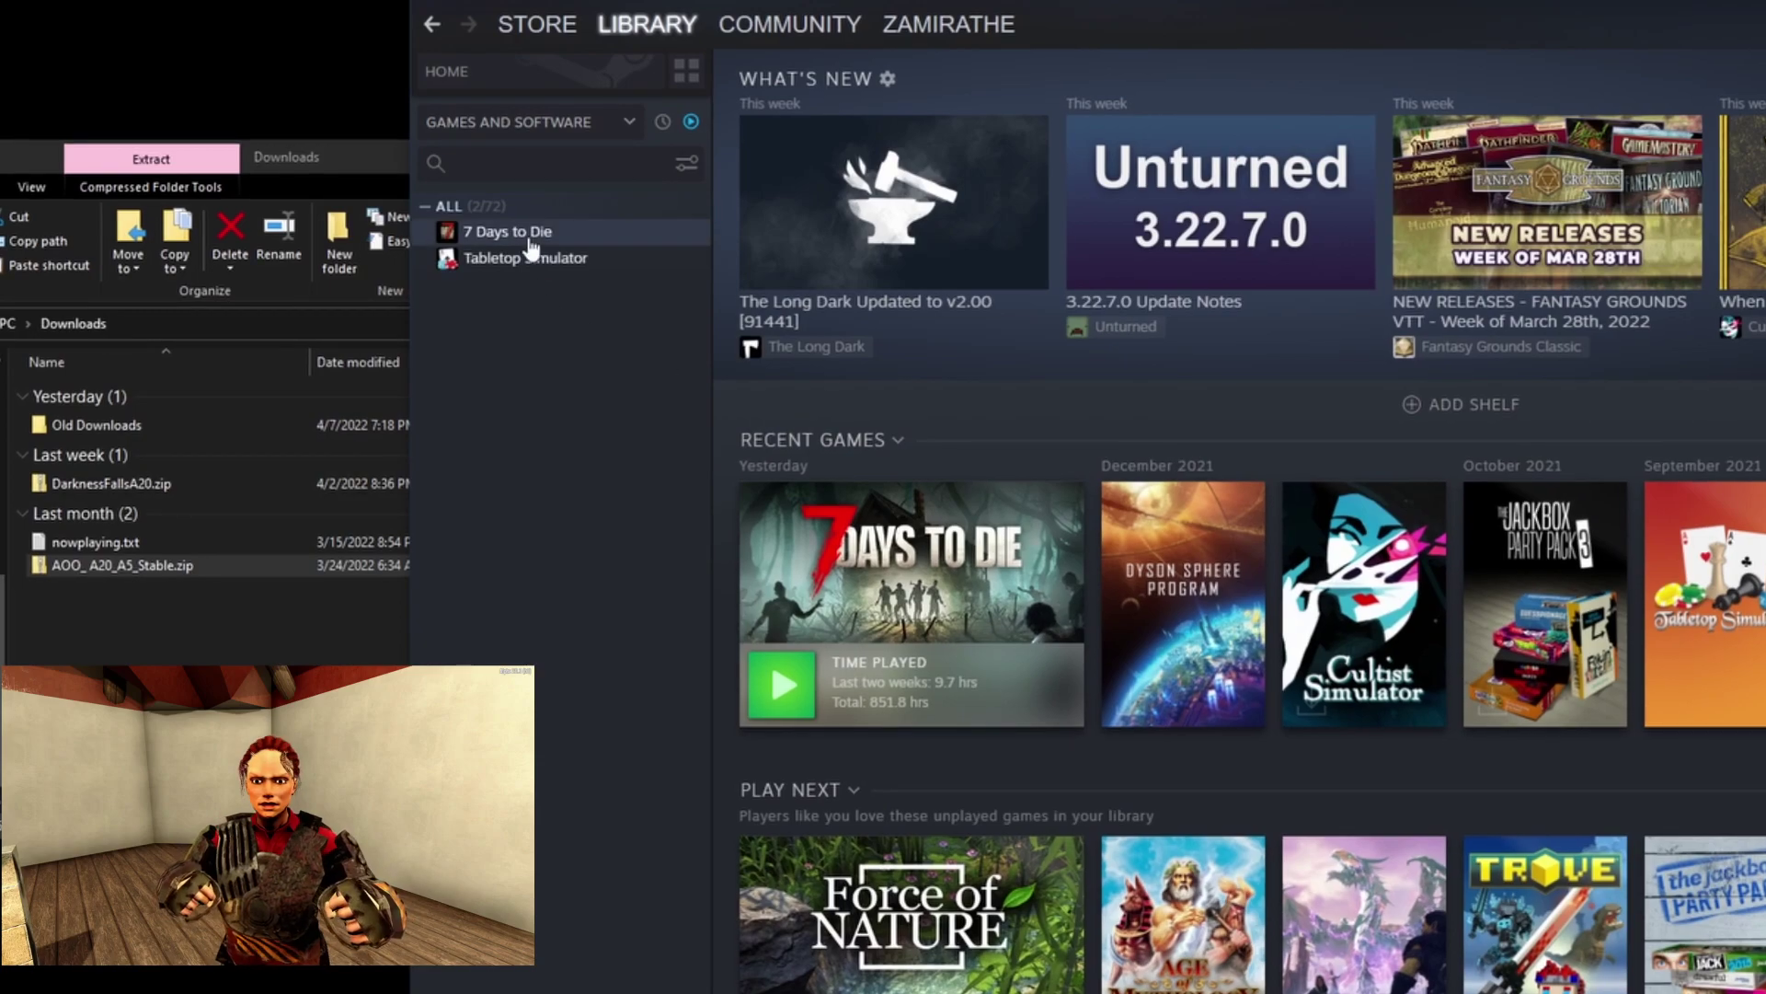
Browse the local files of 7 Days to Die via the Steam library's Manage menu.
right_click(531, 241)
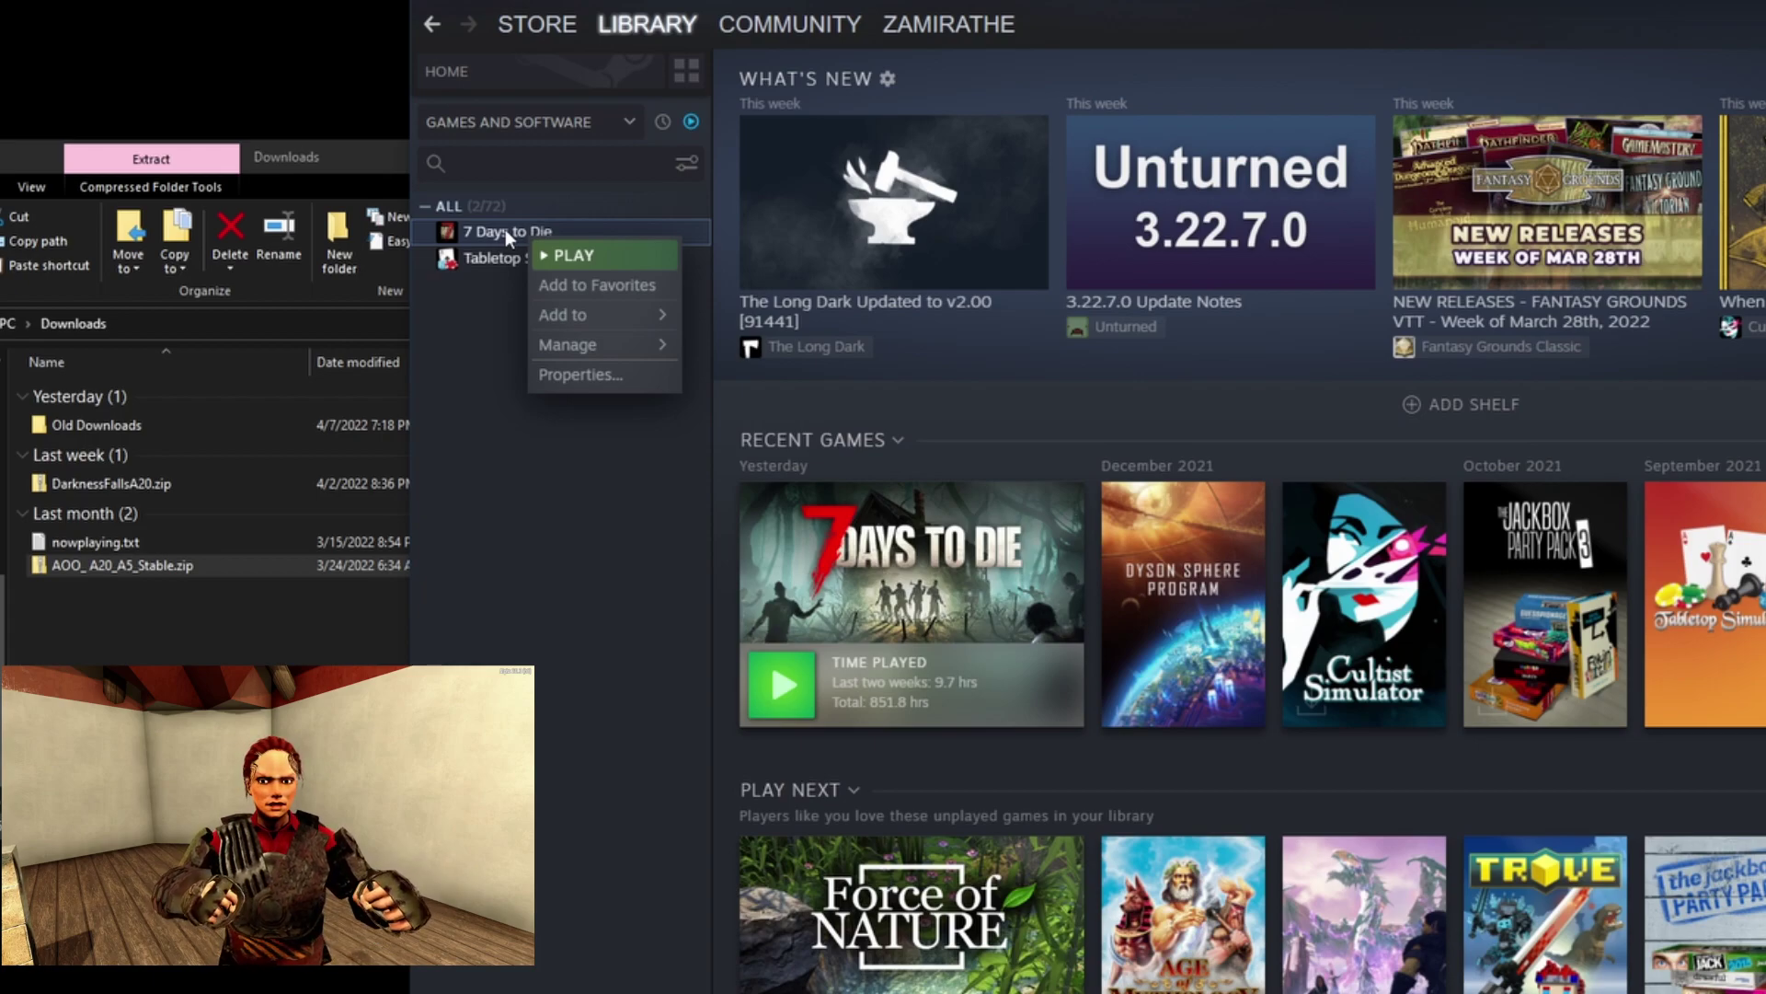
mouse_move(588, 346)
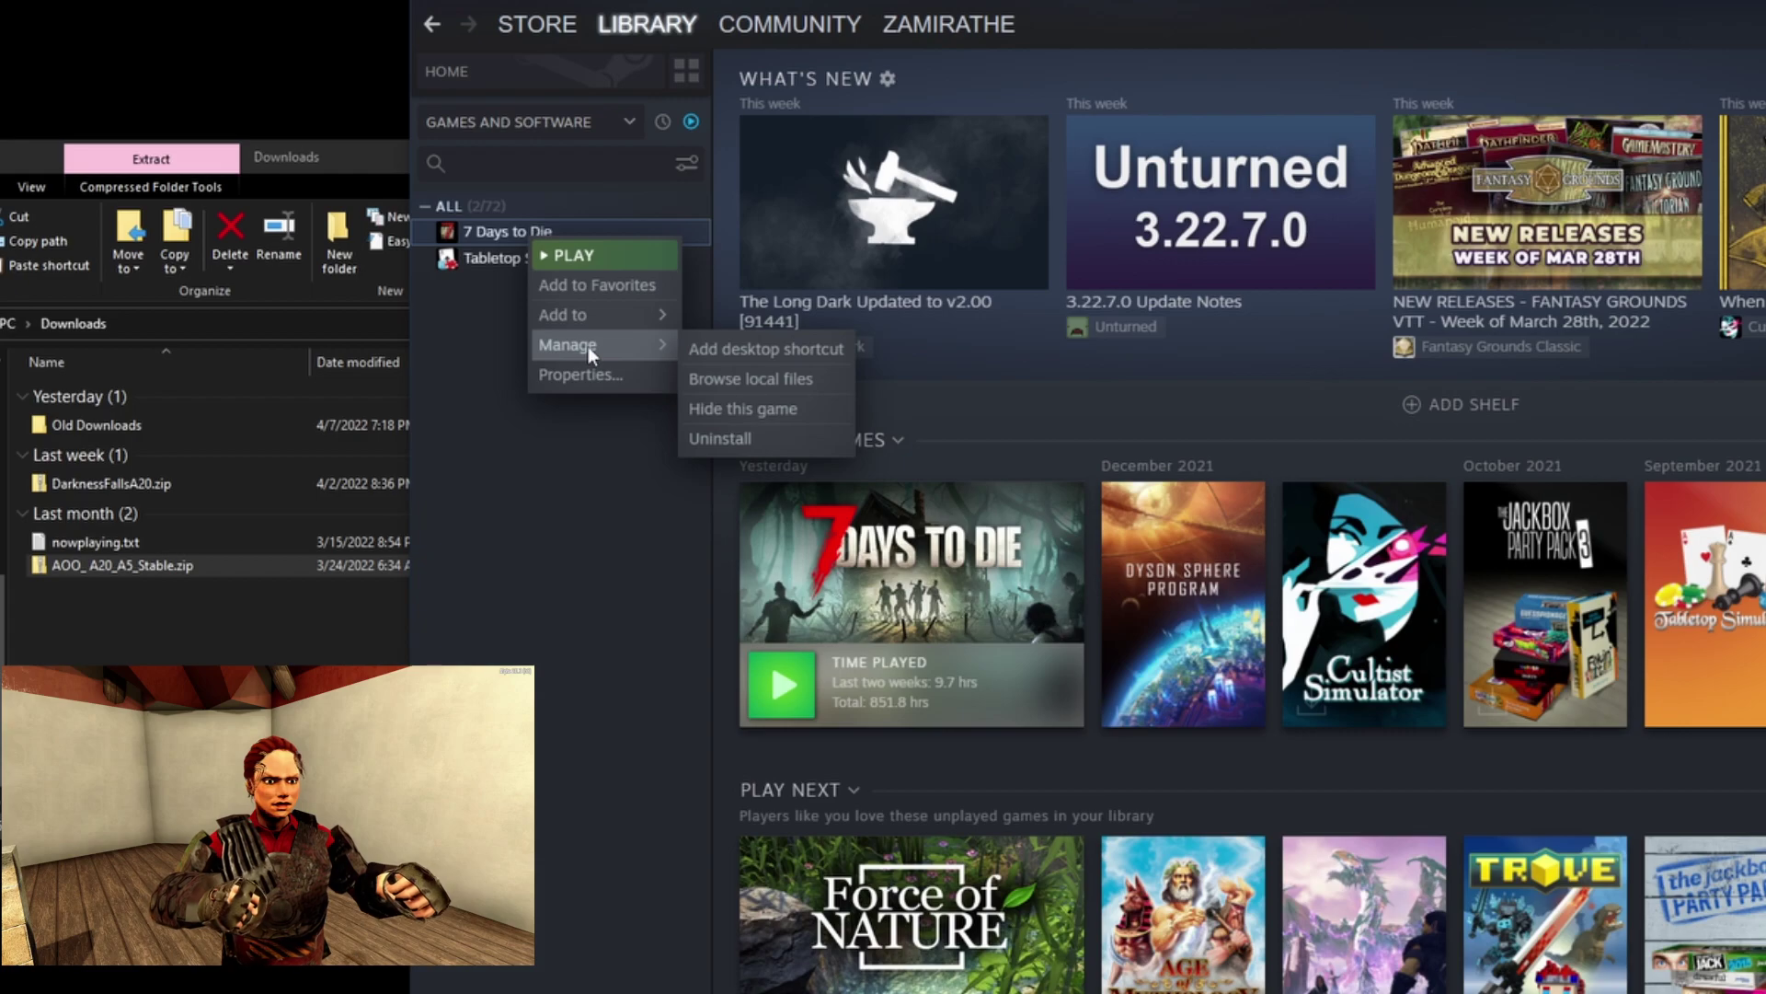
left_click(755, 380)
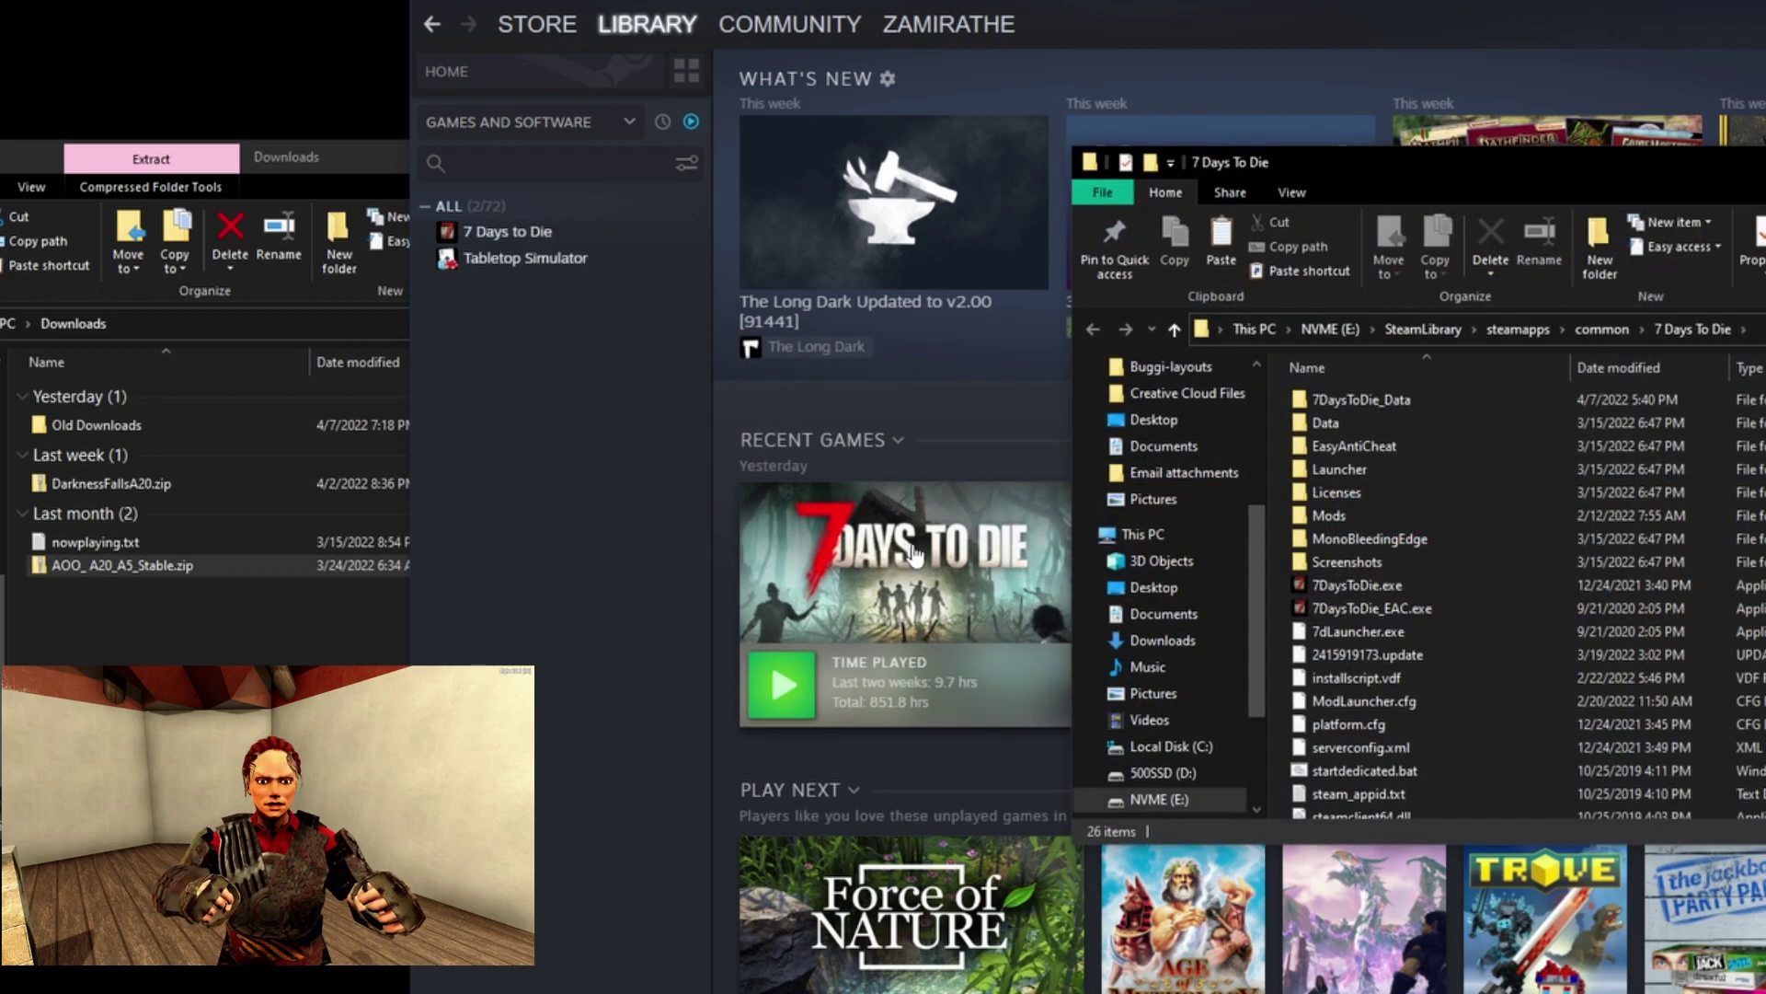
Minimize the Downloads window and move the 7 Days To Die folder window fully into view.
left_click_drag(1466, 164, 1157, 191)
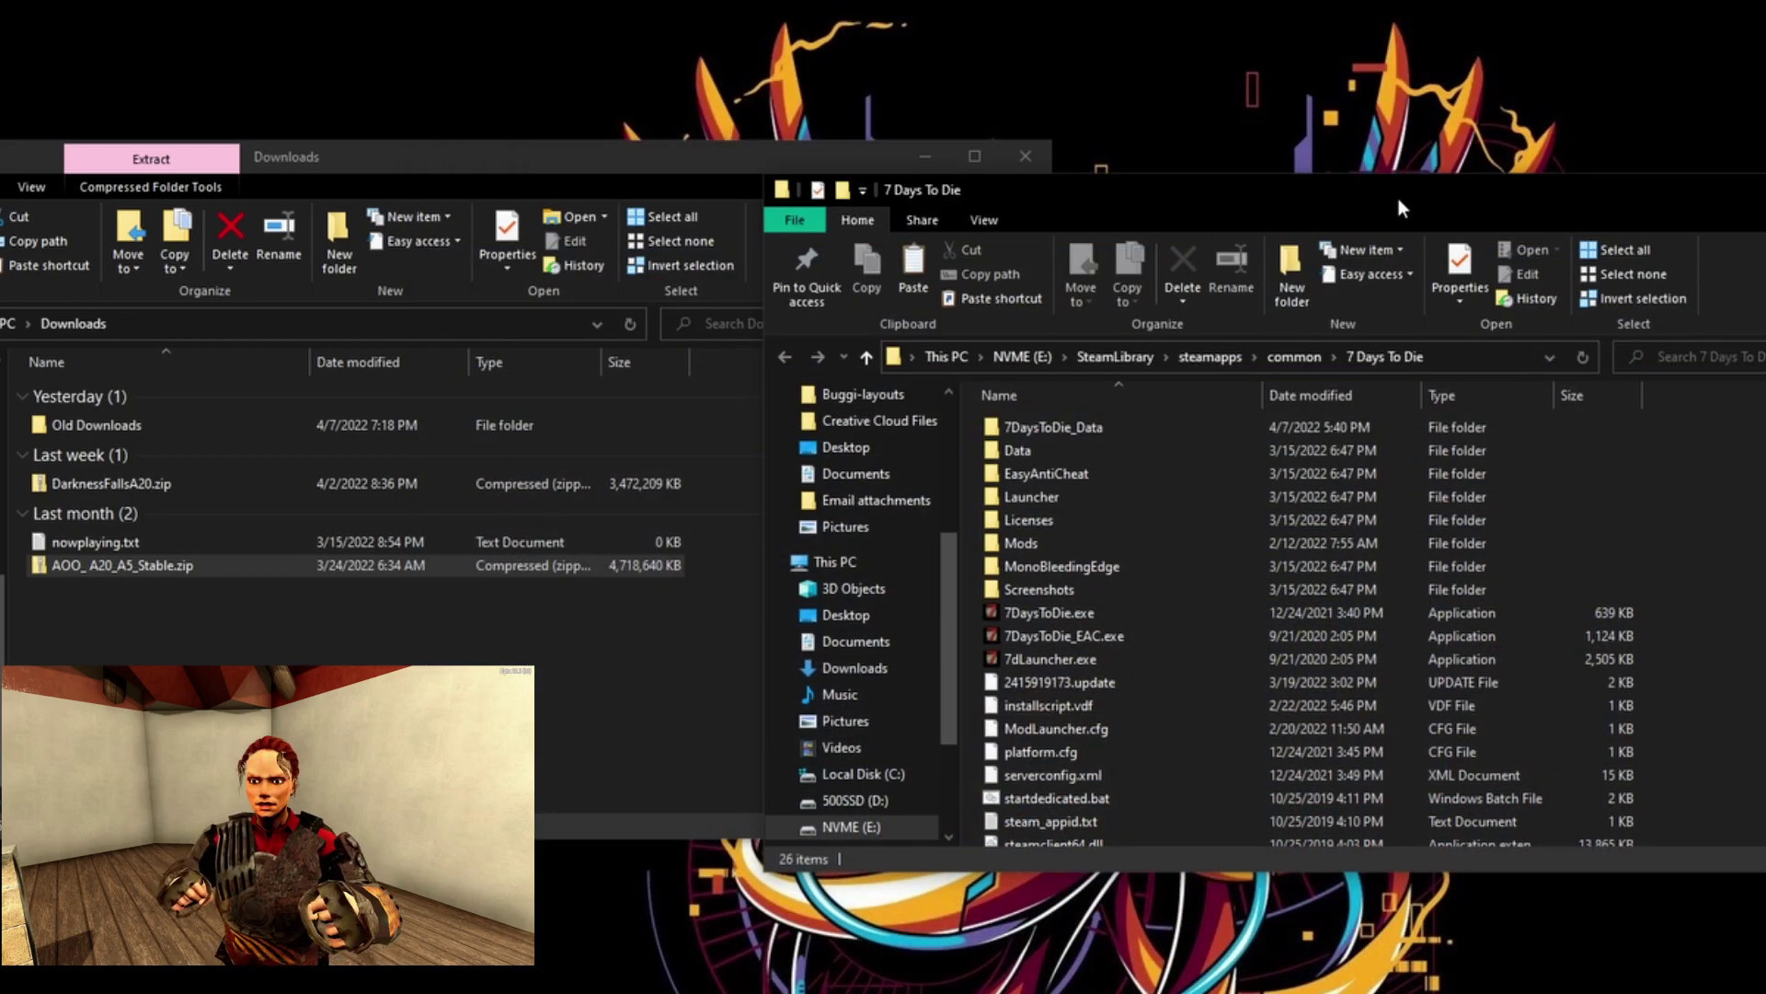
left_click_drag(1399, 198, 1268, 169)
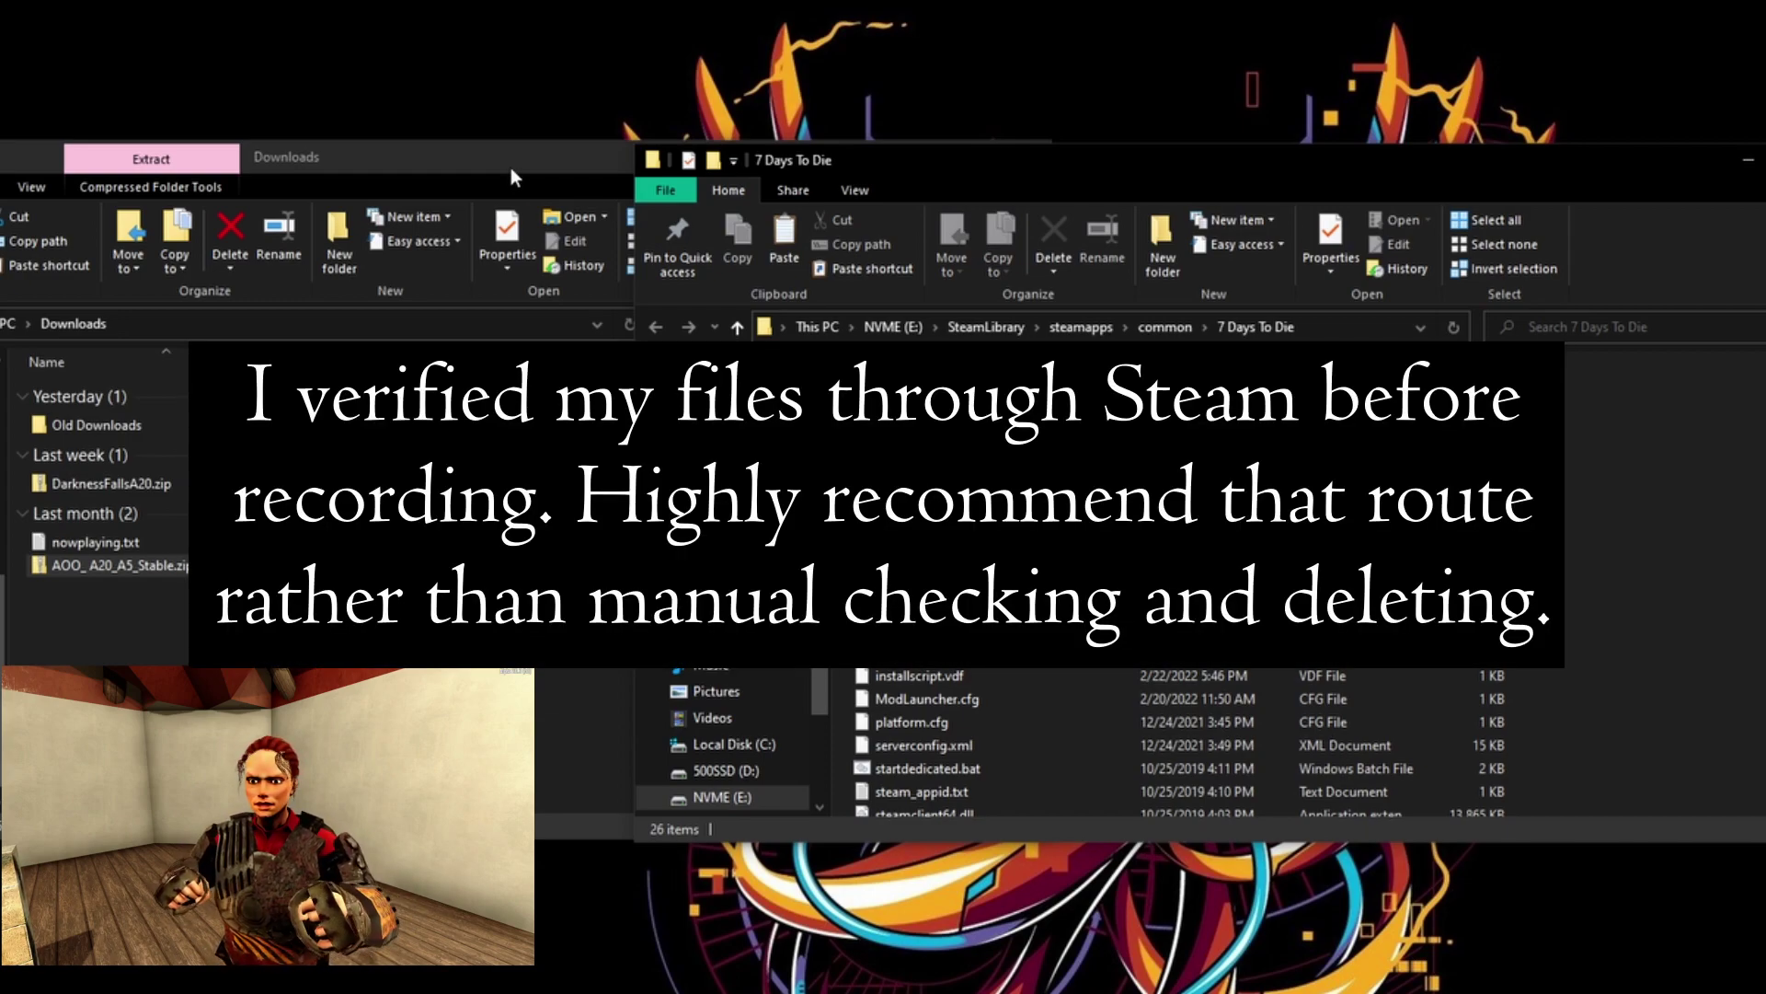
left_click(510, 168)
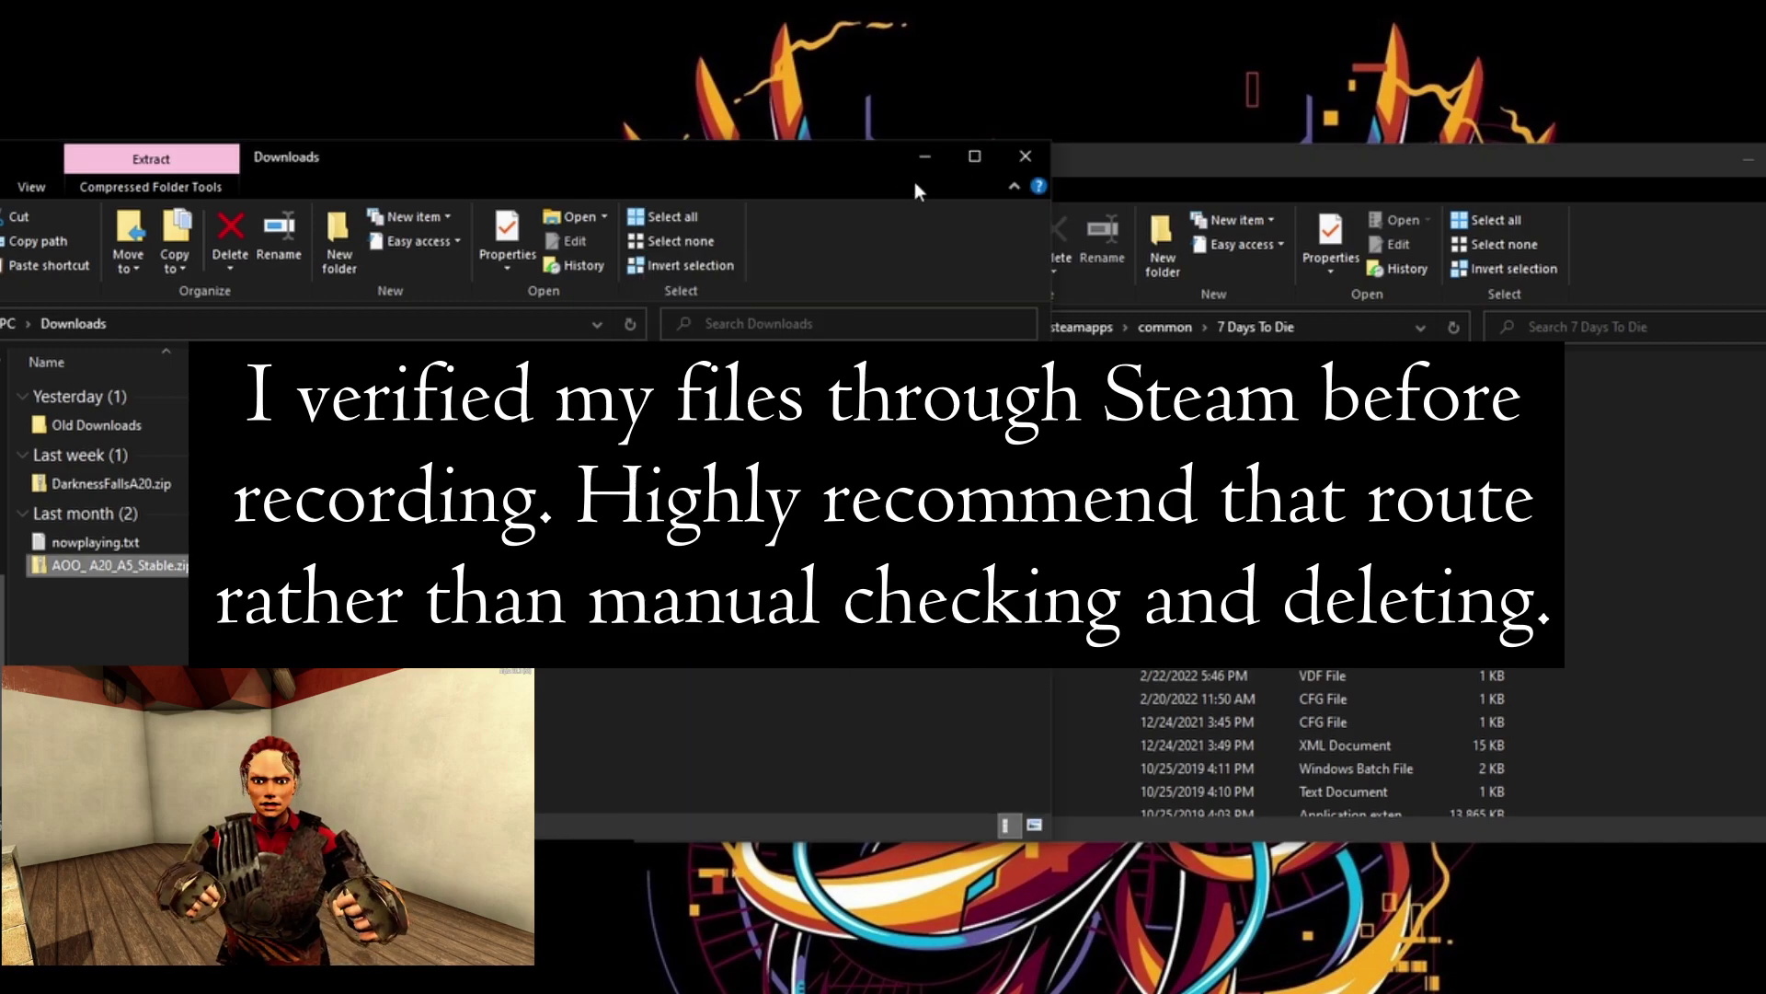
left_click(915, 153)
left_click_drag(1234, 168, 1163, 182)
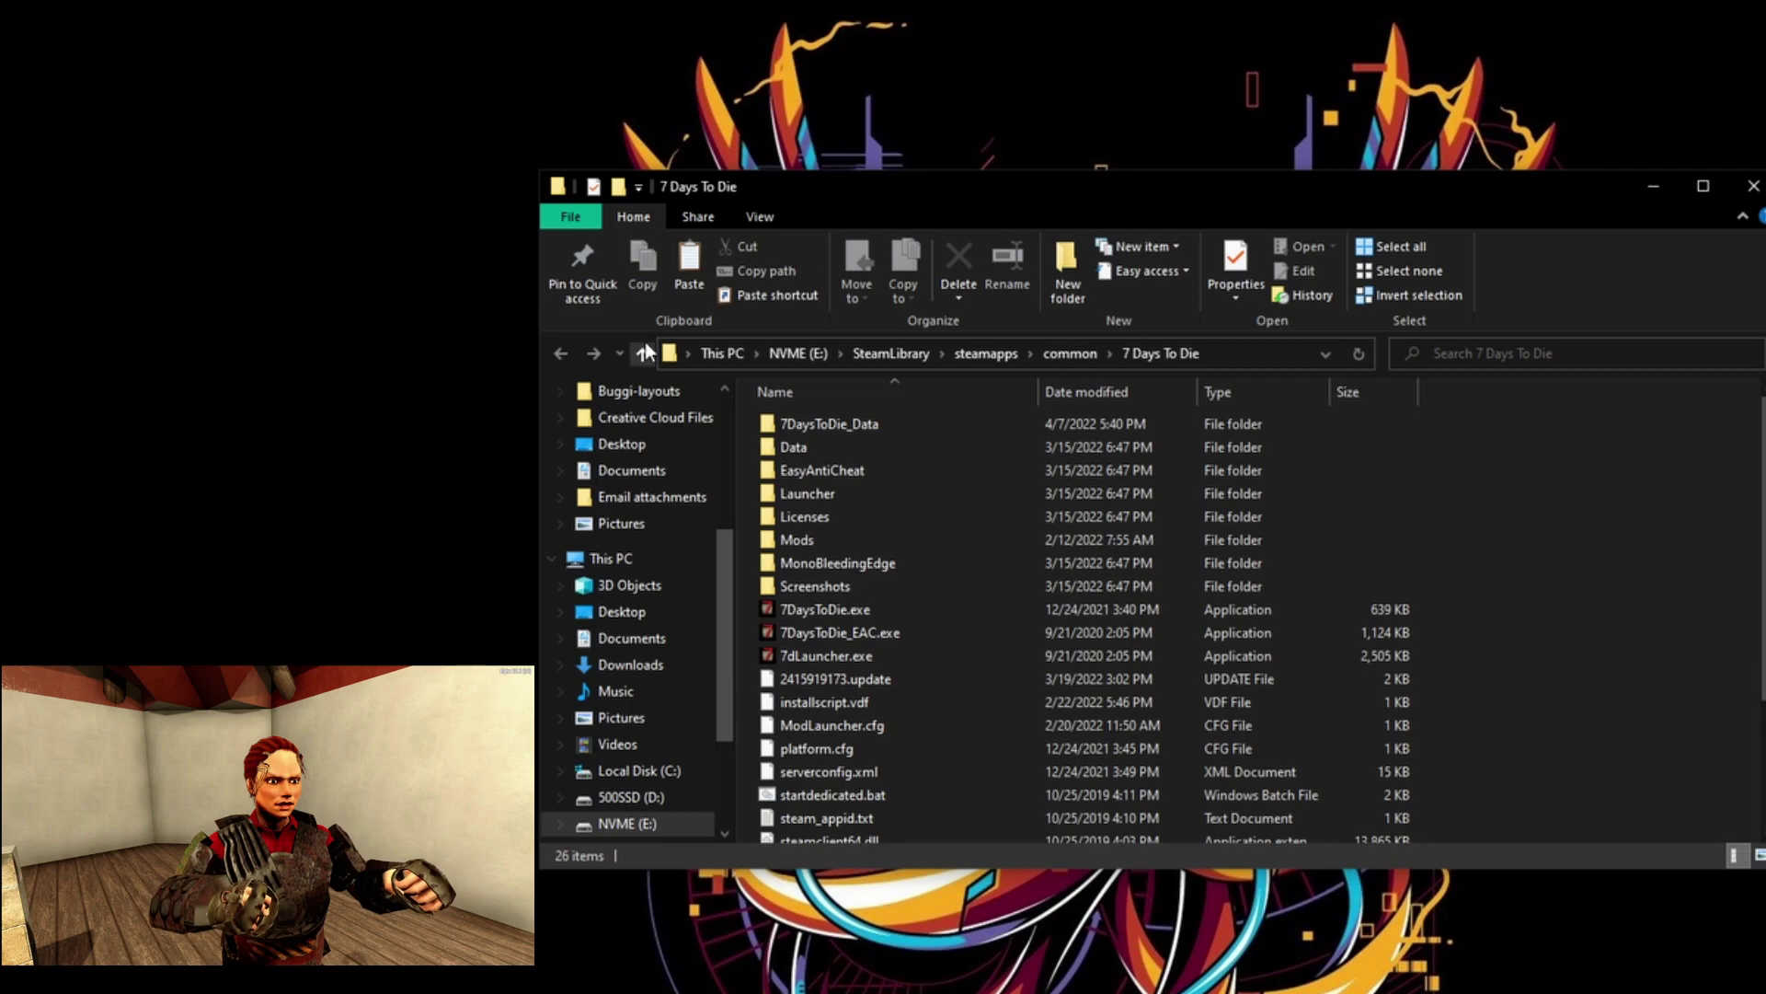
In steamapps\common, copy the 7 Days To Die folder and paste a '7 Days To Die - Copy' duplicate.
left_click(642, 354)
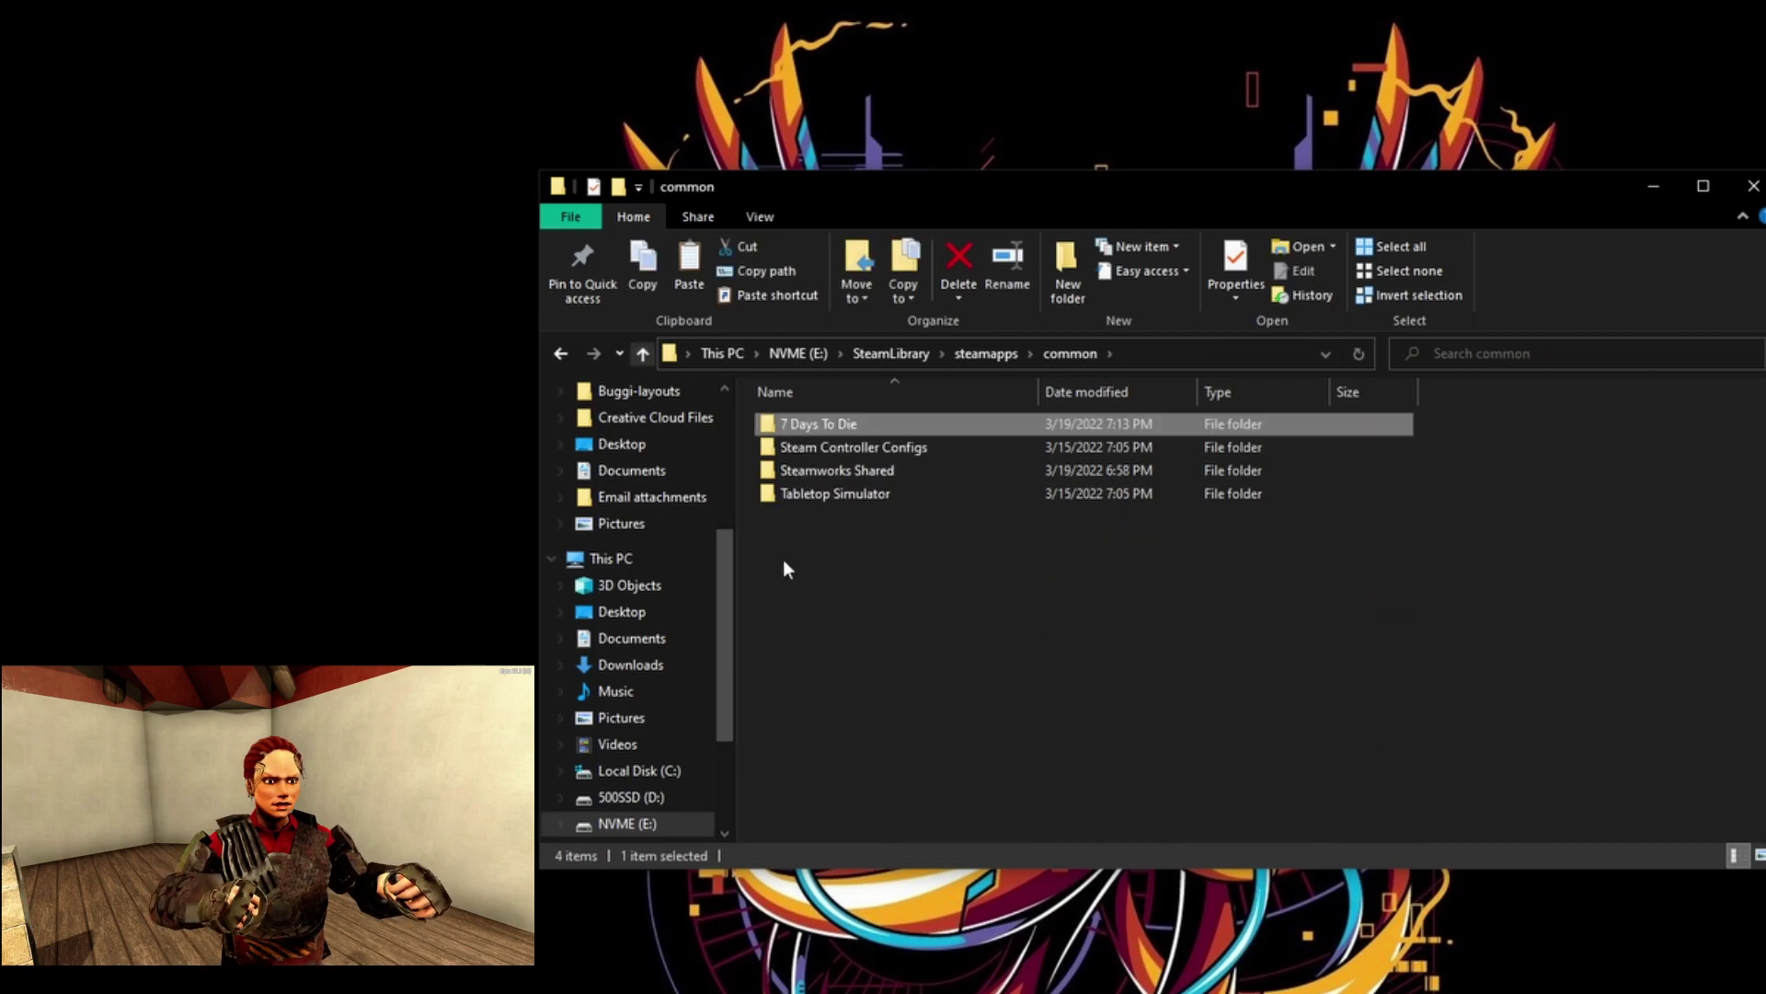
right_click(810, 422)
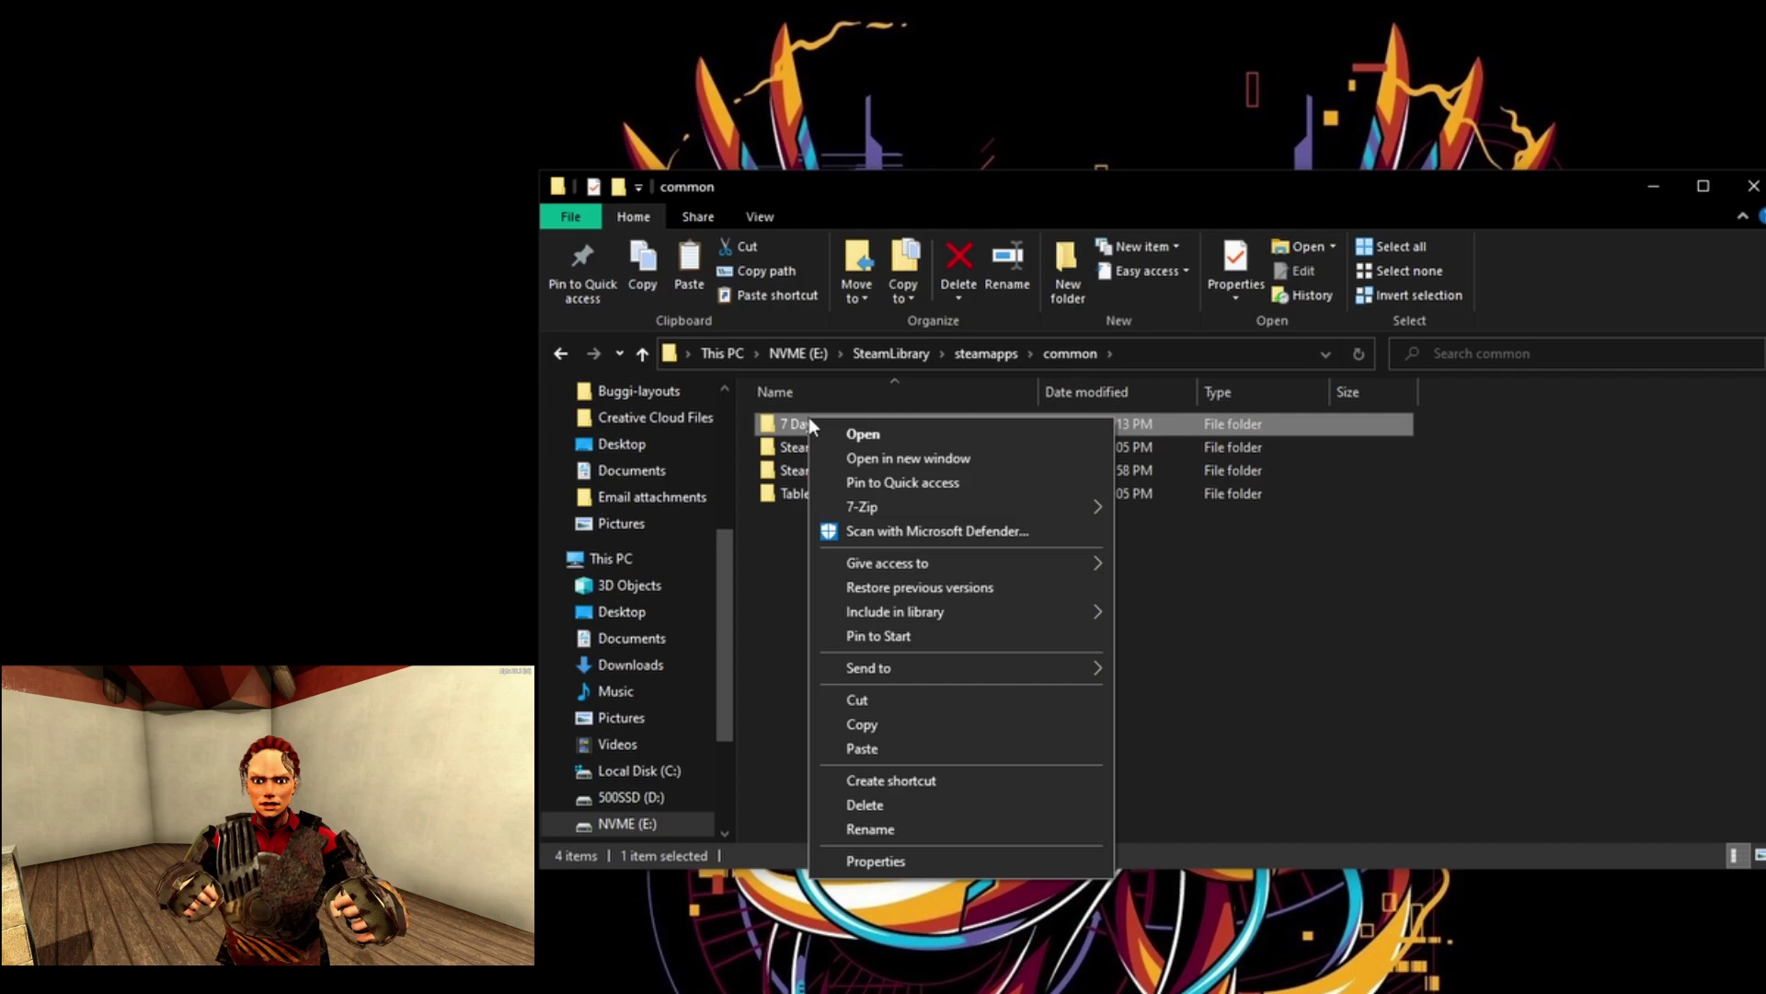
left_click(892, 725)
left_click(866, 607)
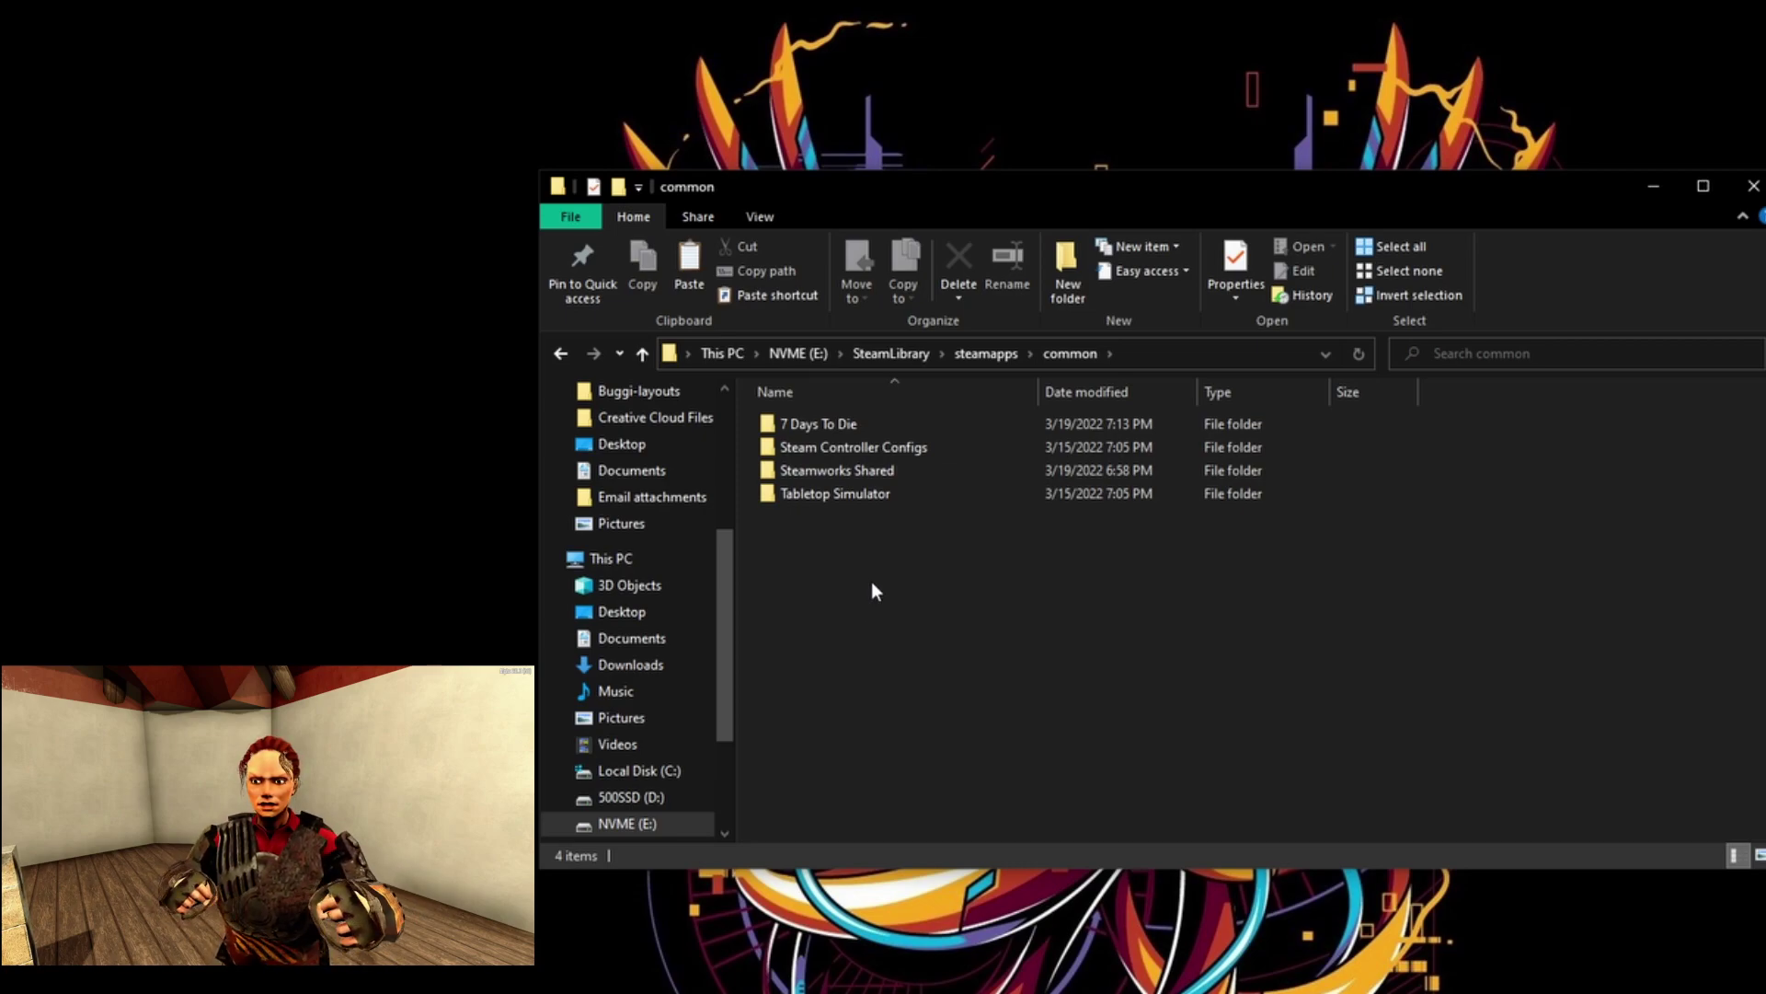
right_click(871, 582)
left_click(953, 733)
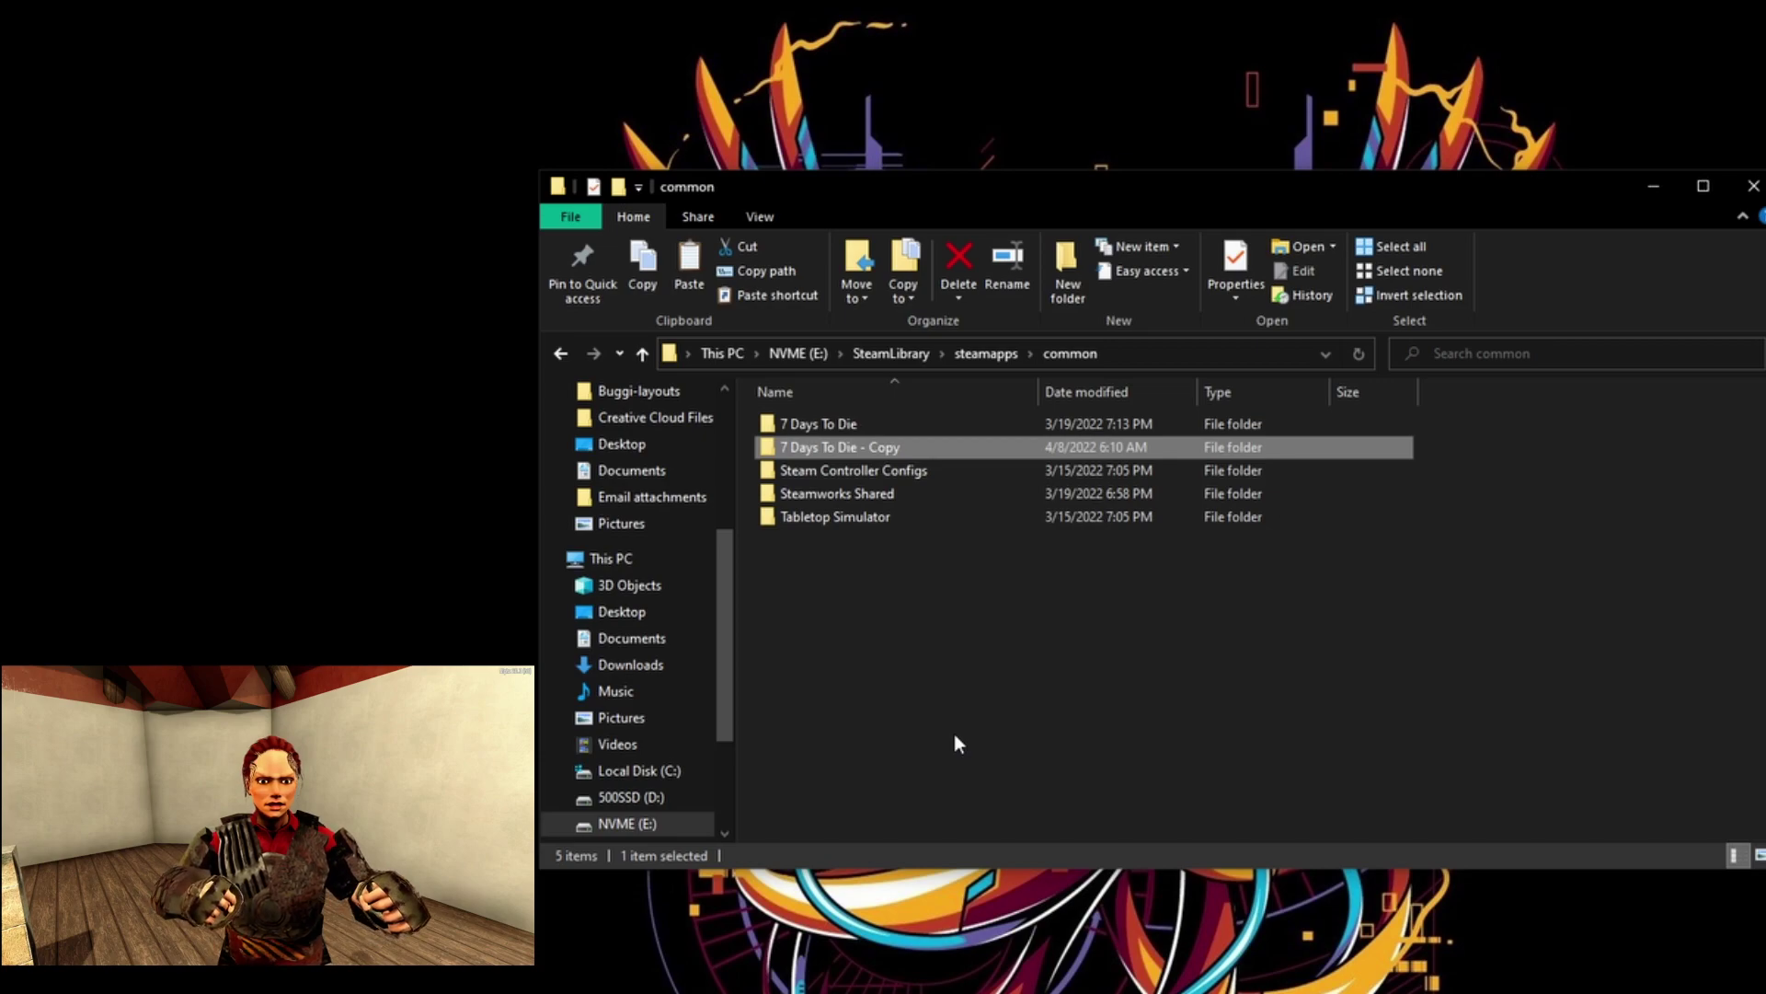
Rename the '7 Days To Die - Copy' folder to '7 Days To Die AOO'.
right_click(886, 447)
left_click(948, 857)
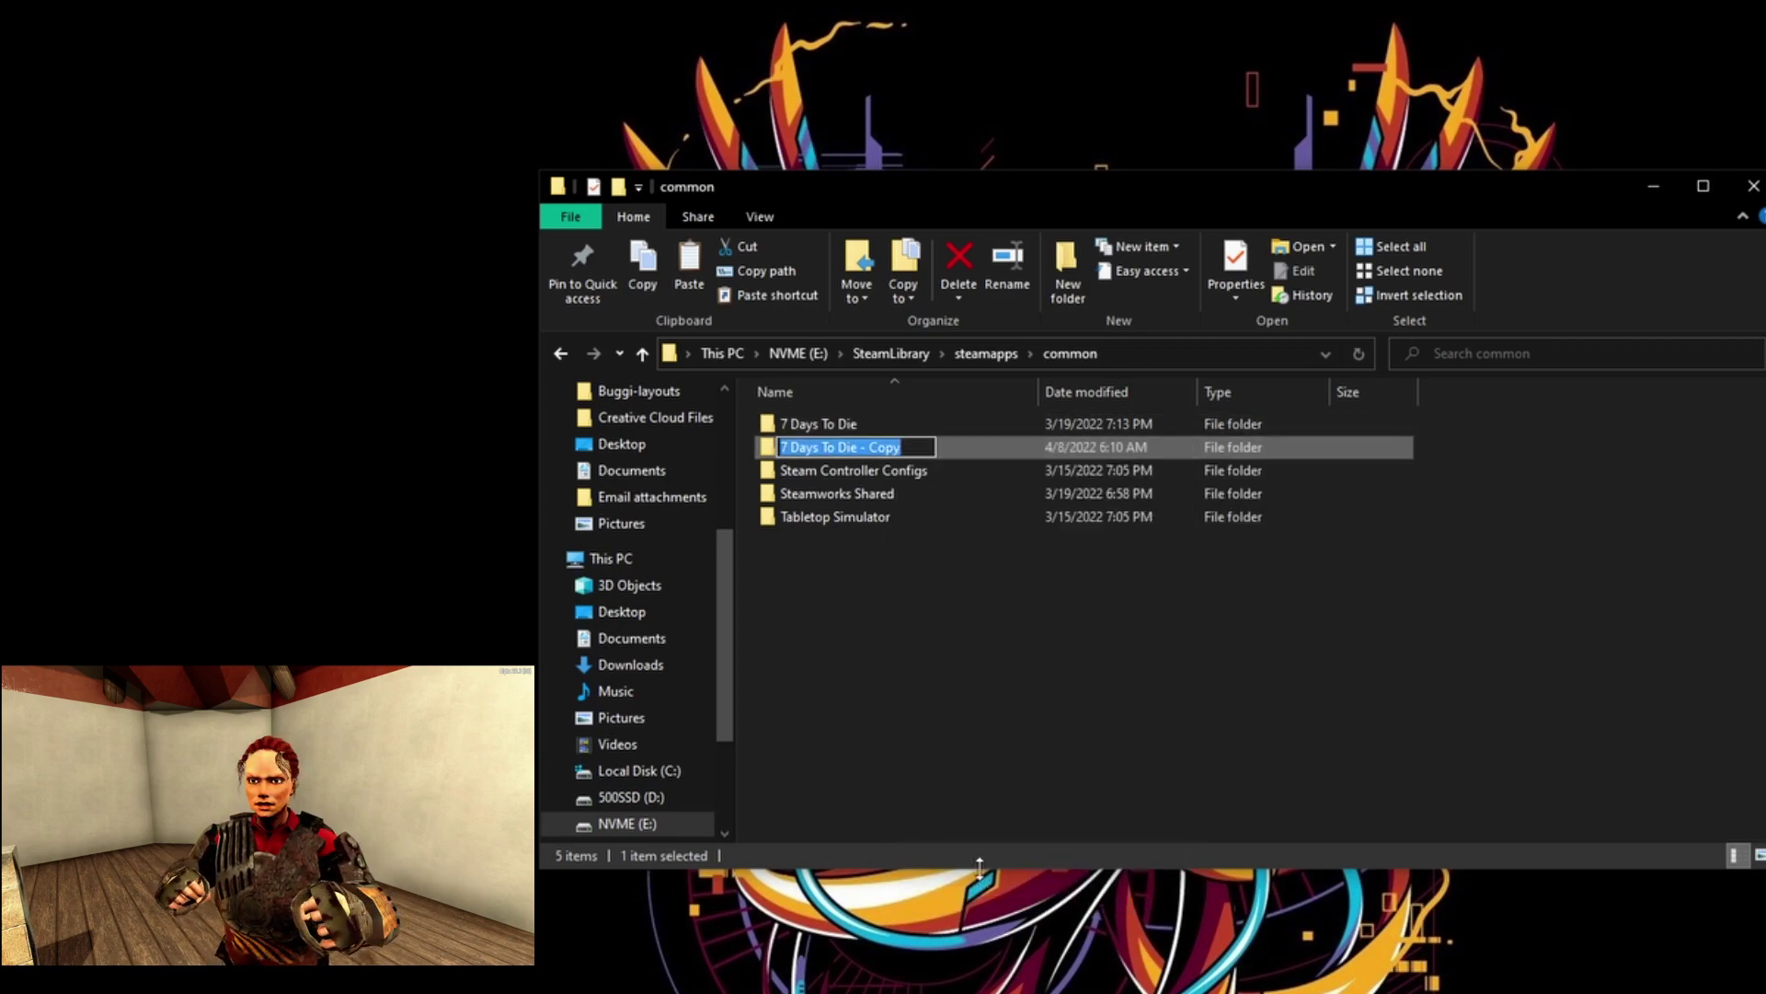
key("End")
key("BackSpace")
key("BackSpace")
key("BackSpace")
key("BackSpace")
key("BackSpace")
key("BackSpace")
key("BackSpace")
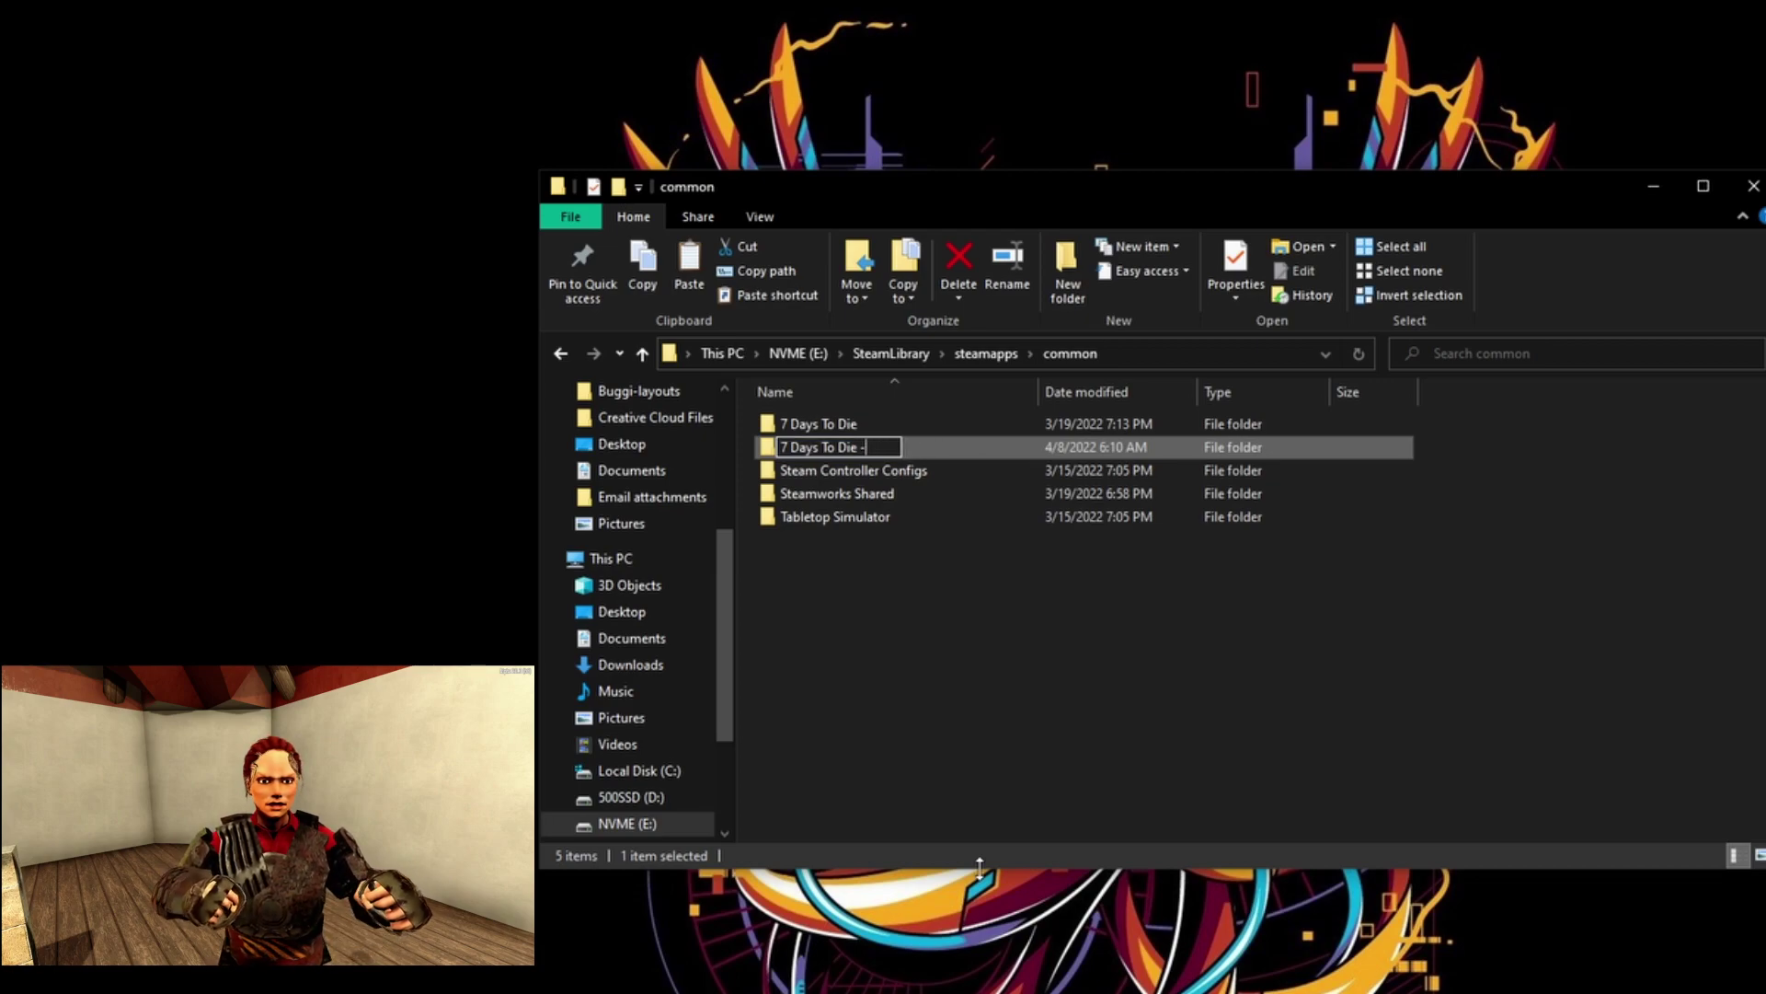
type("AOO")
key("Return")
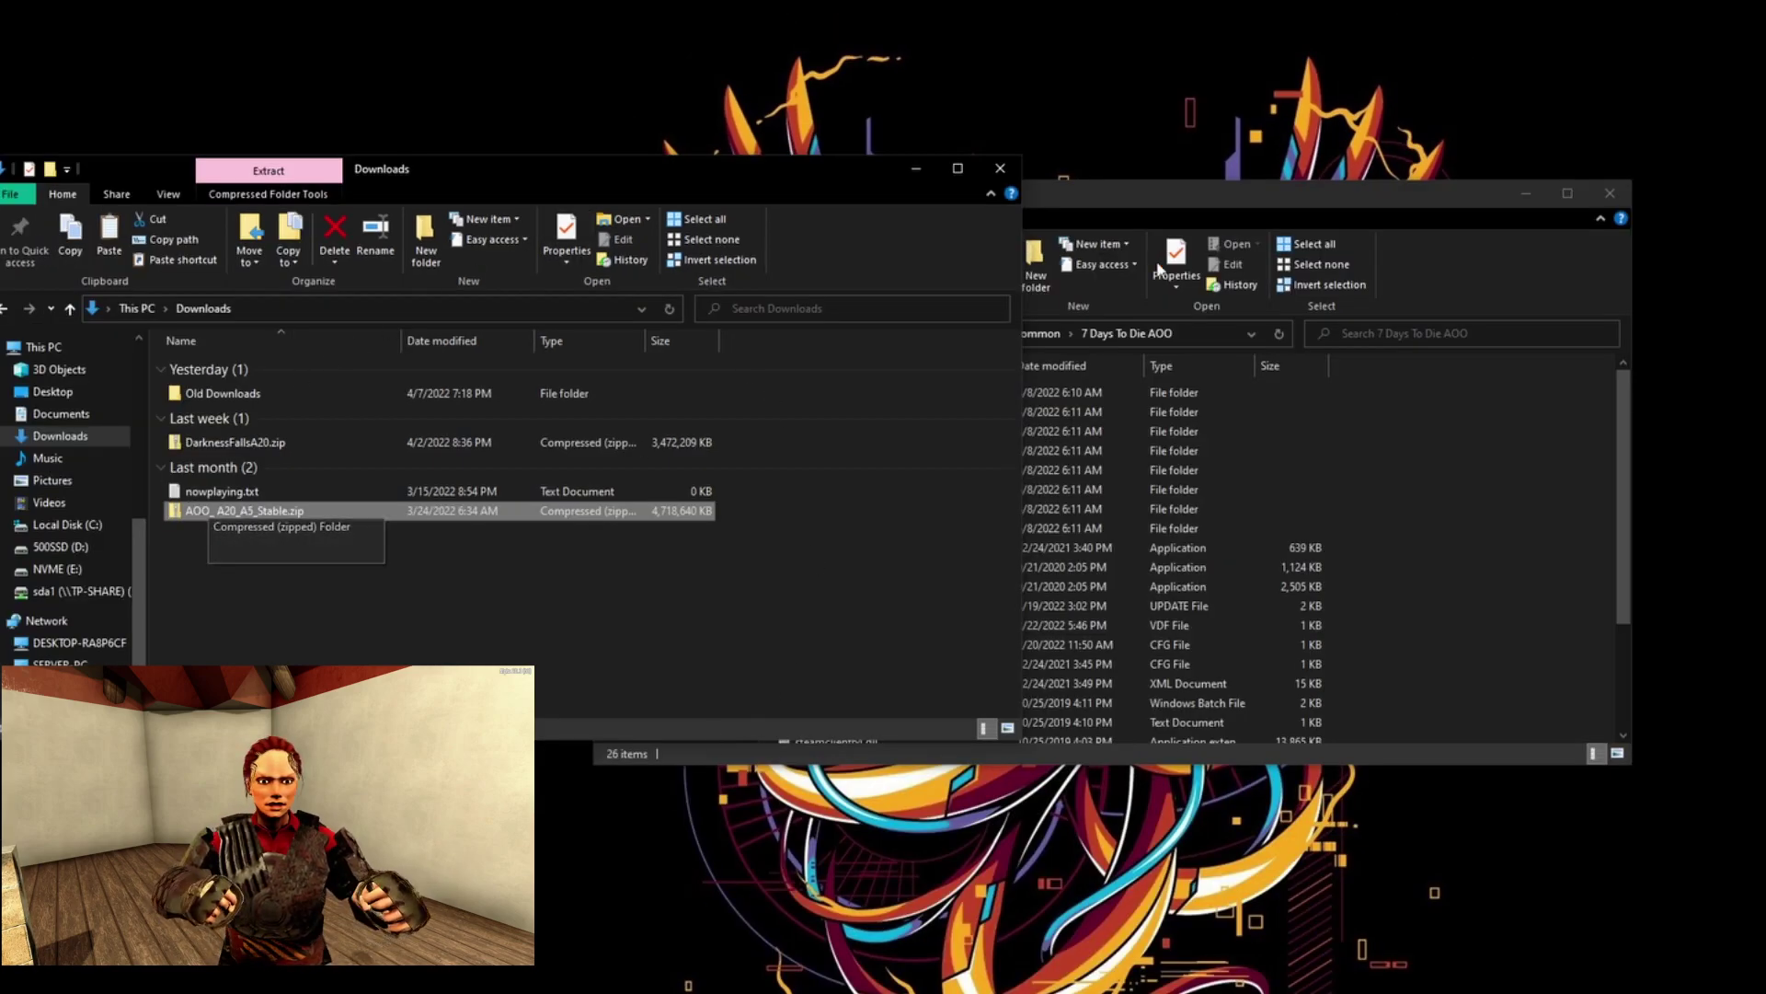
Place the AOO folder window beside Downloads and open AOO_A20_A5_Stable.zip in 7-Zip.
left_click(1216, 190)
left_click_drag(1216, 190, 1648, 160)
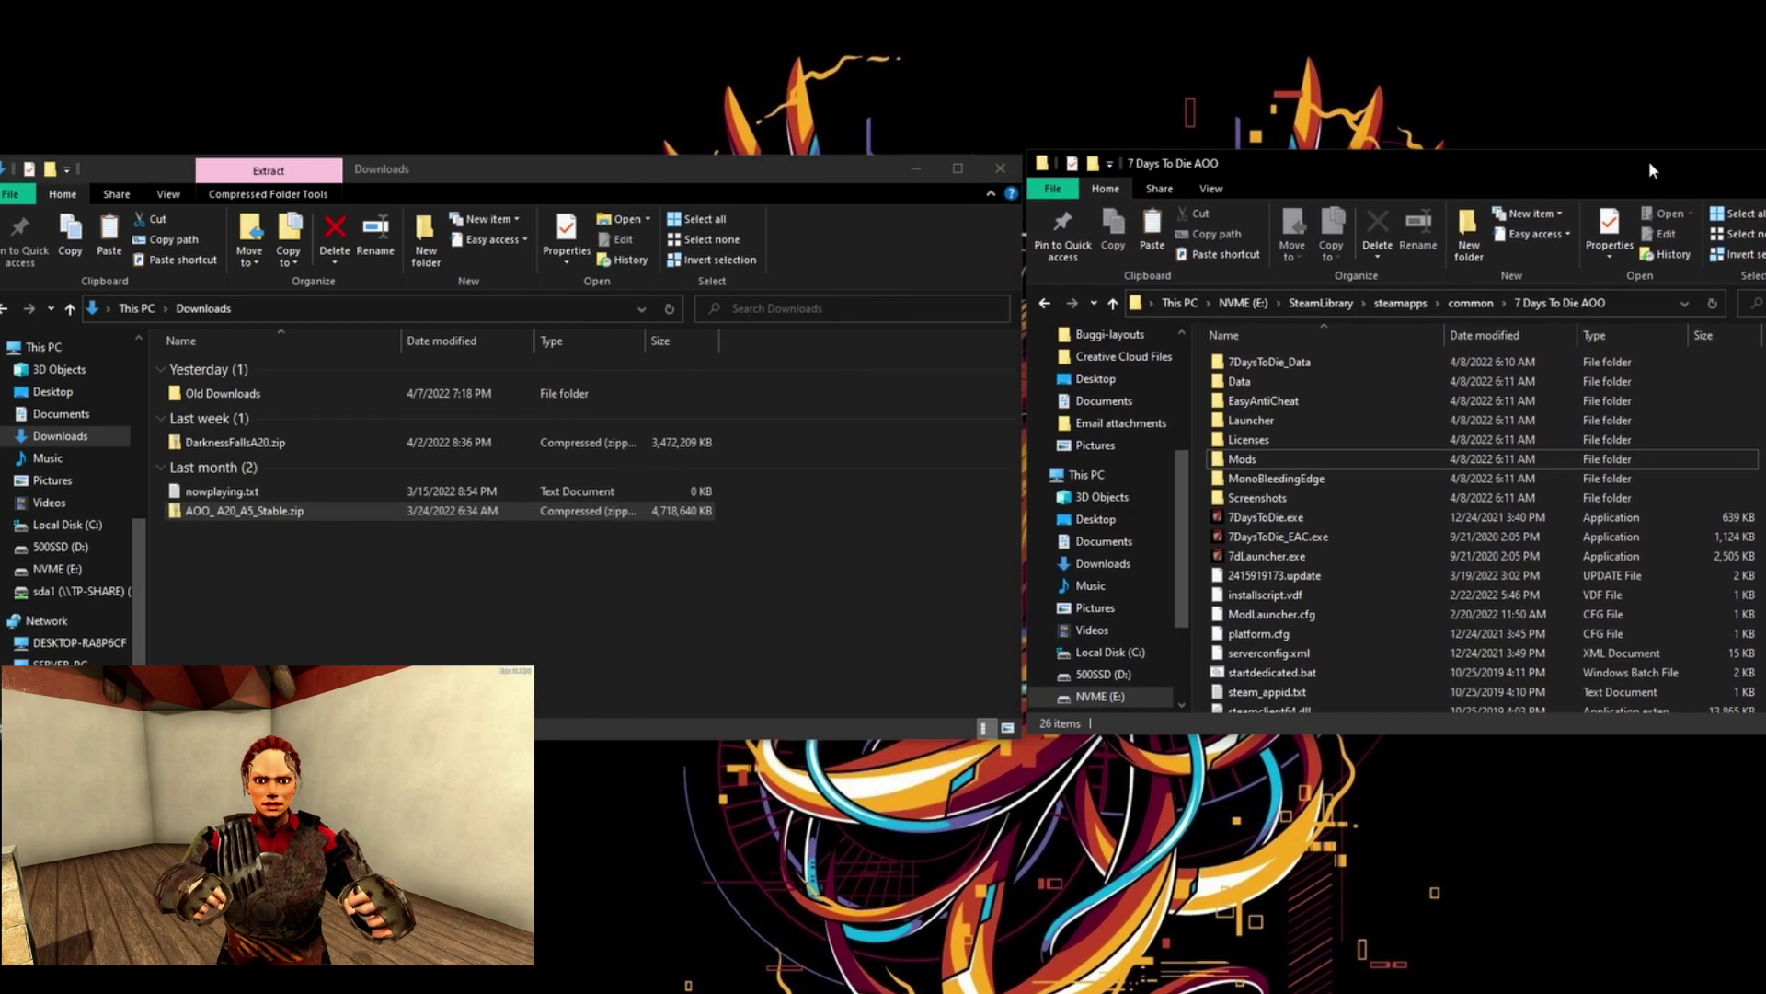
right_click(273, 512)
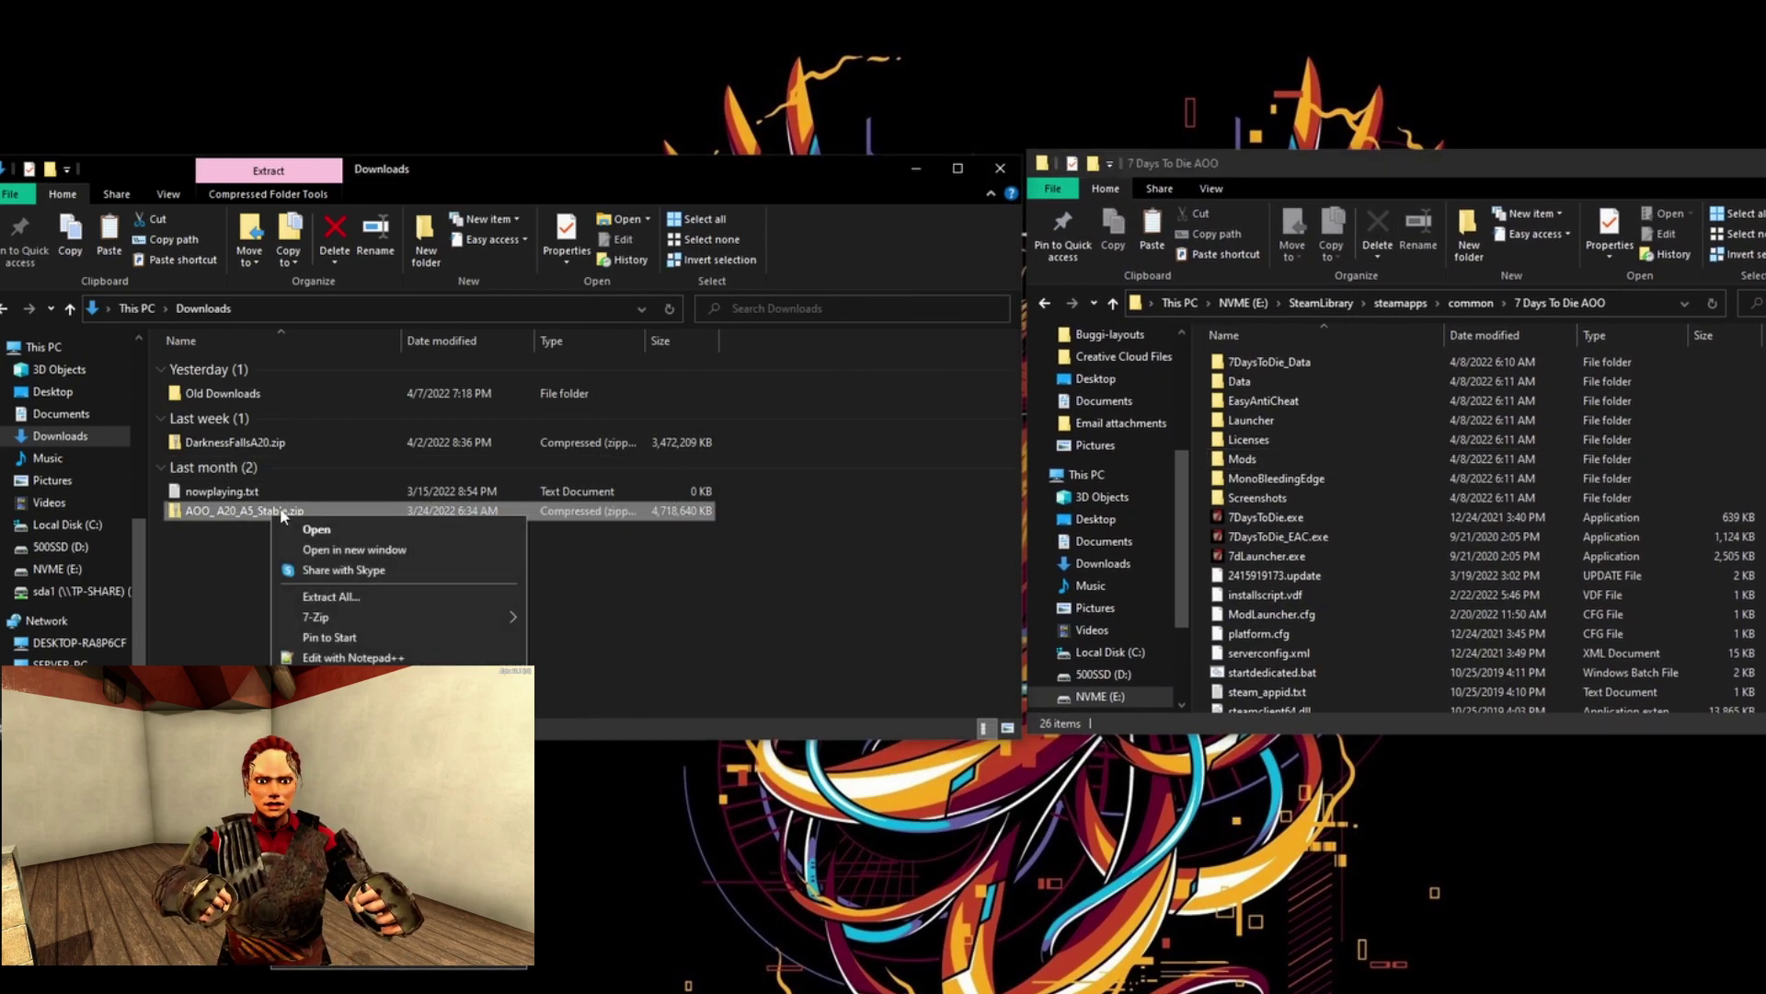
mouse_move(341, 619)
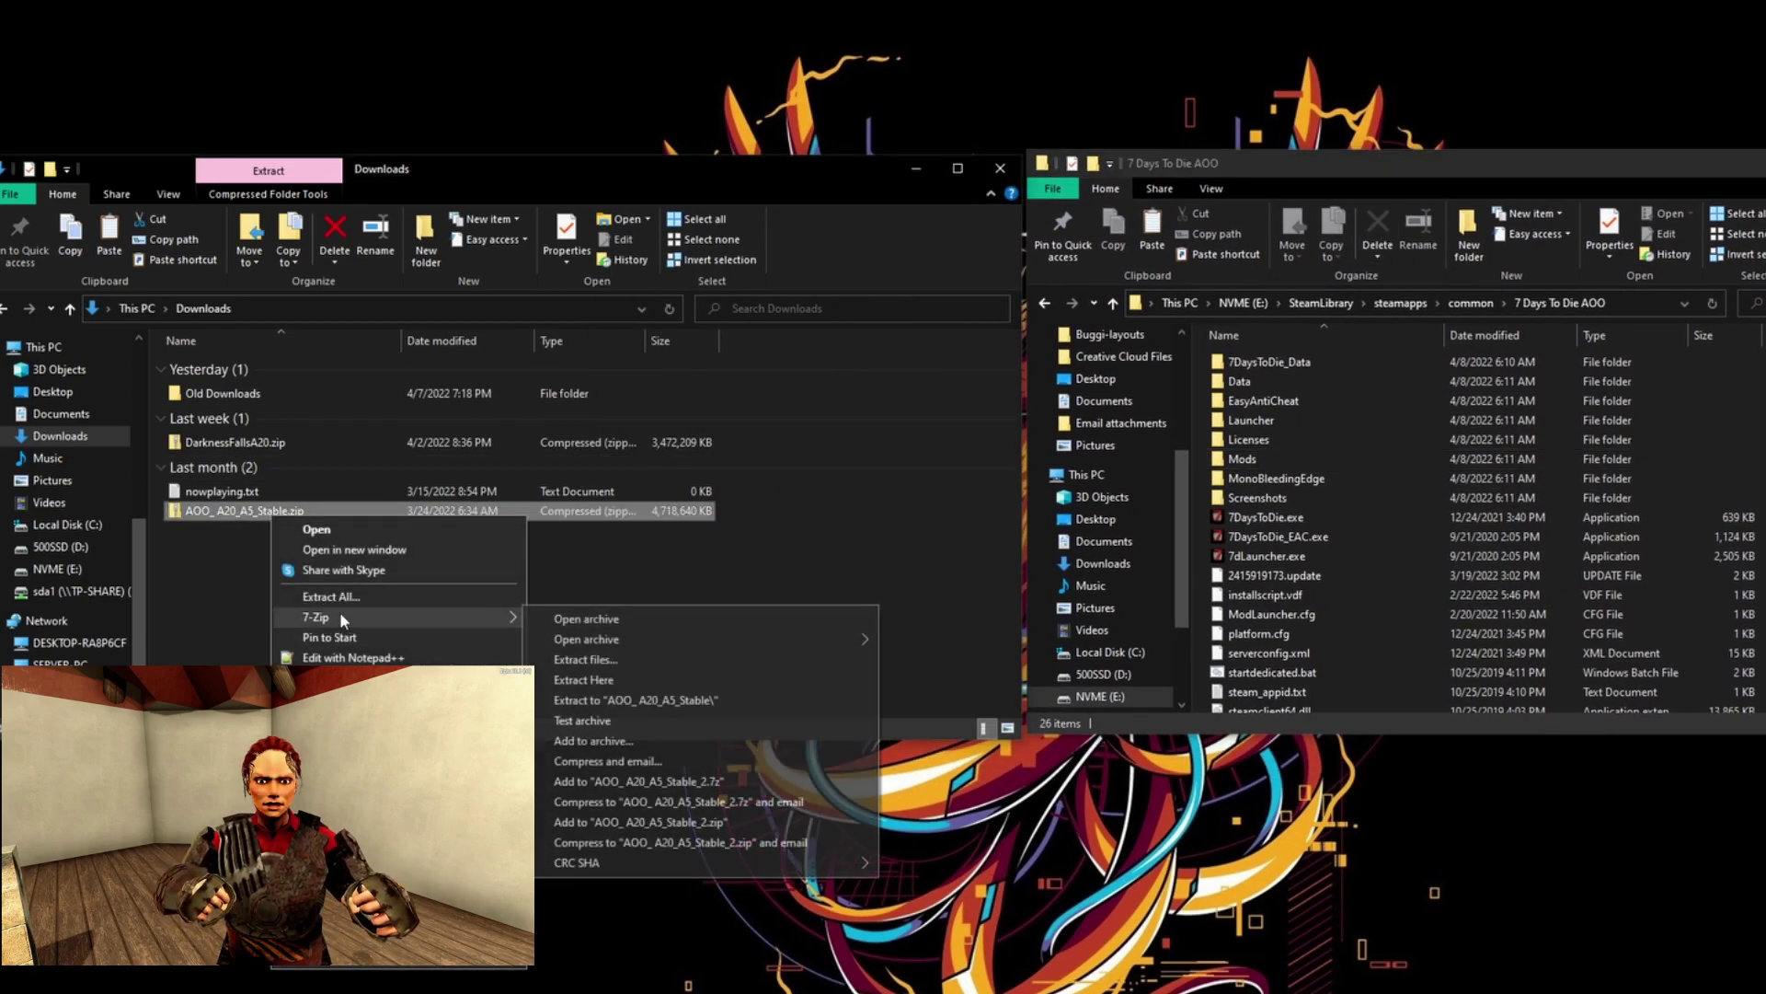
left_click(626, 621)
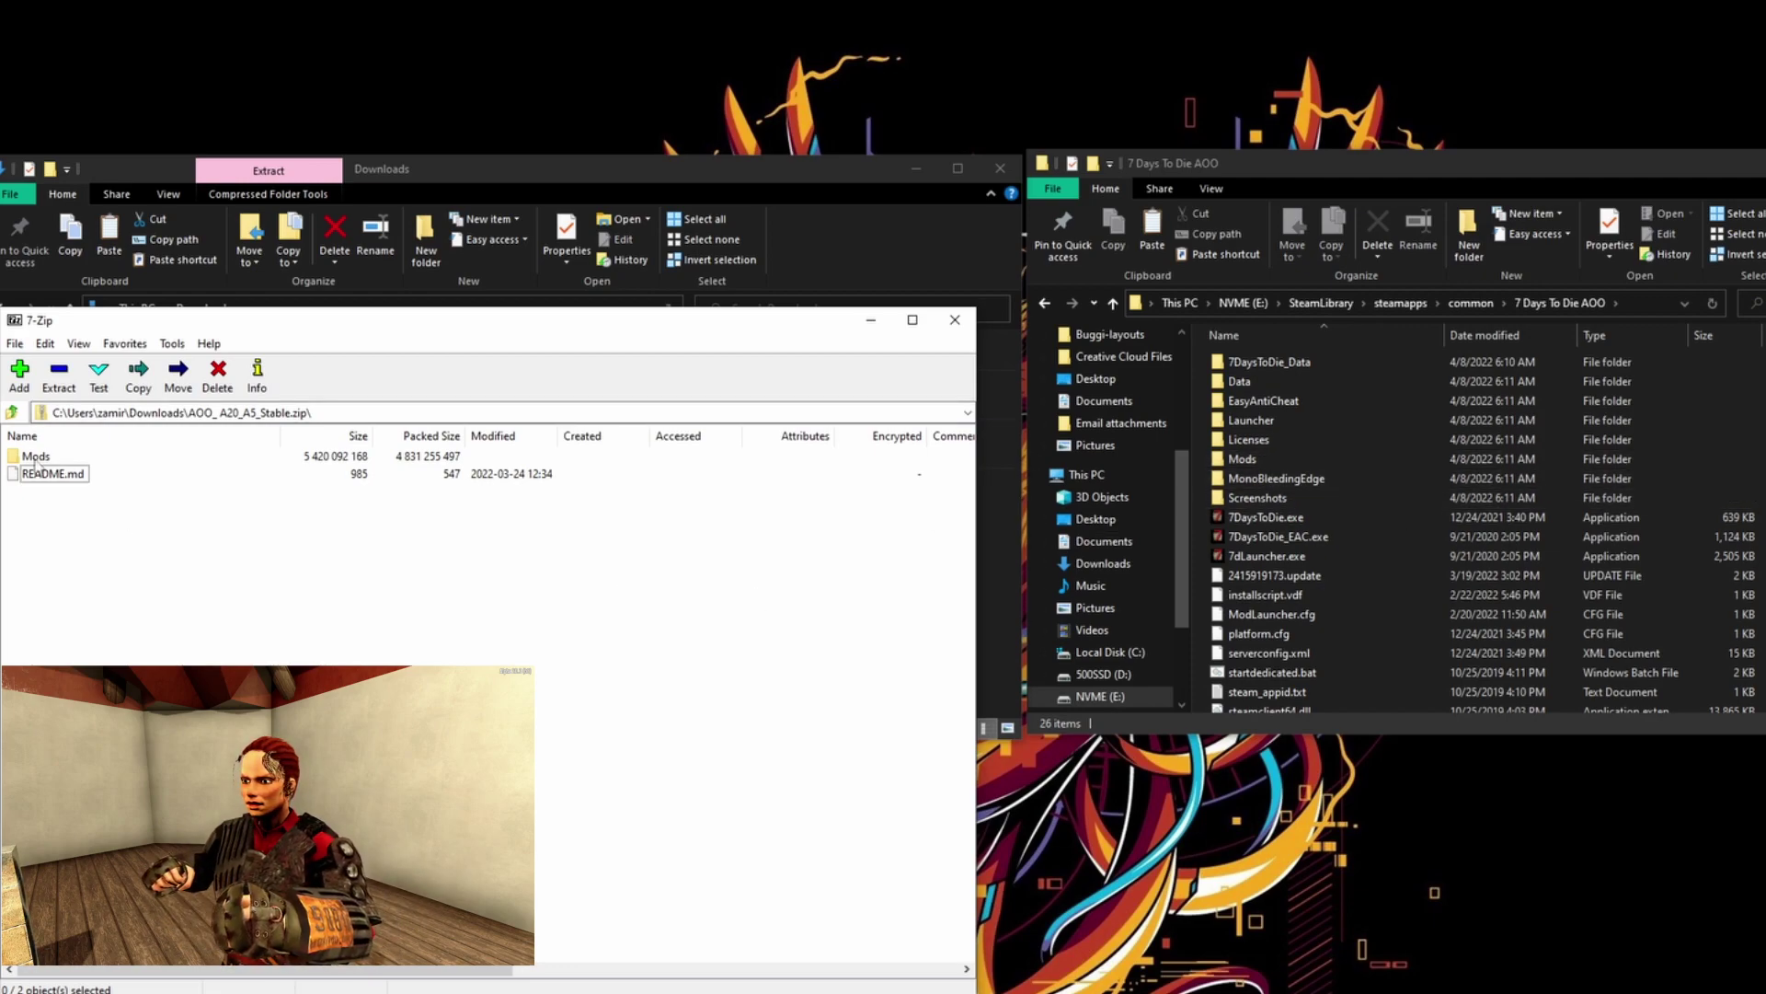
Drag the archive's Mods folder from 7-Zip into the 7 Days To Die AOO folder to extract it.
left_click_drag(16, 458, 1700, 536)
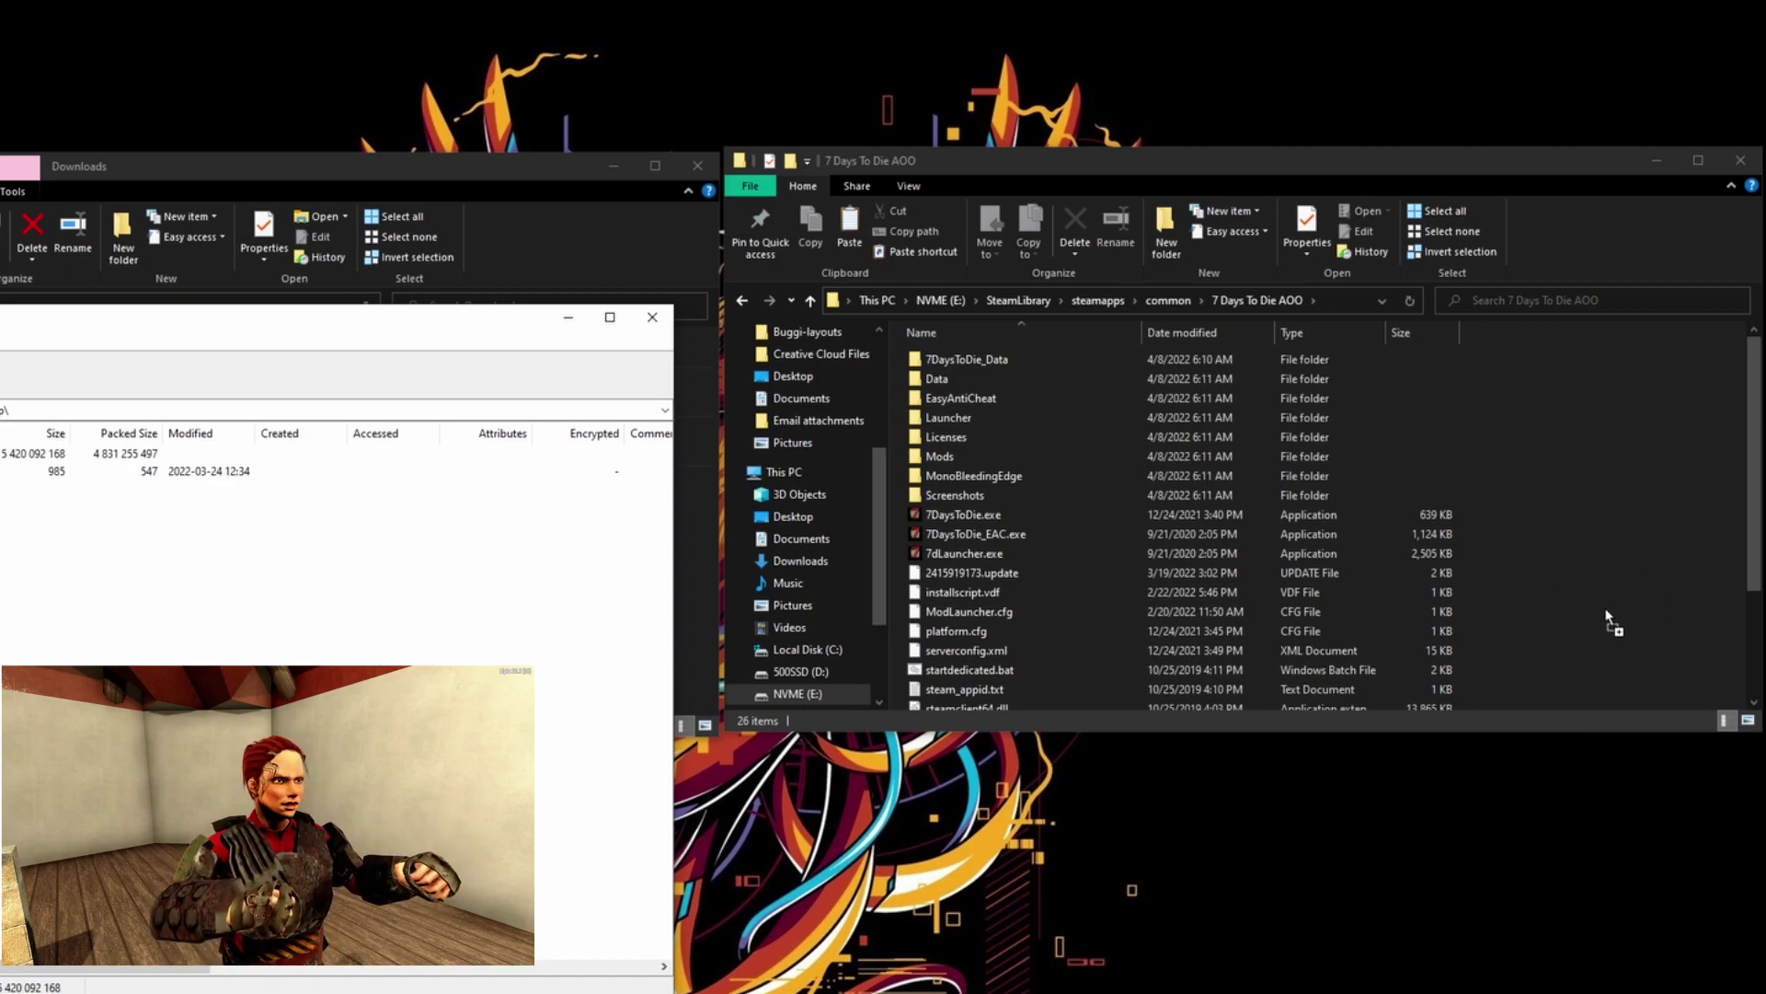
left_click_drag(1567, 523, 1566, 519)
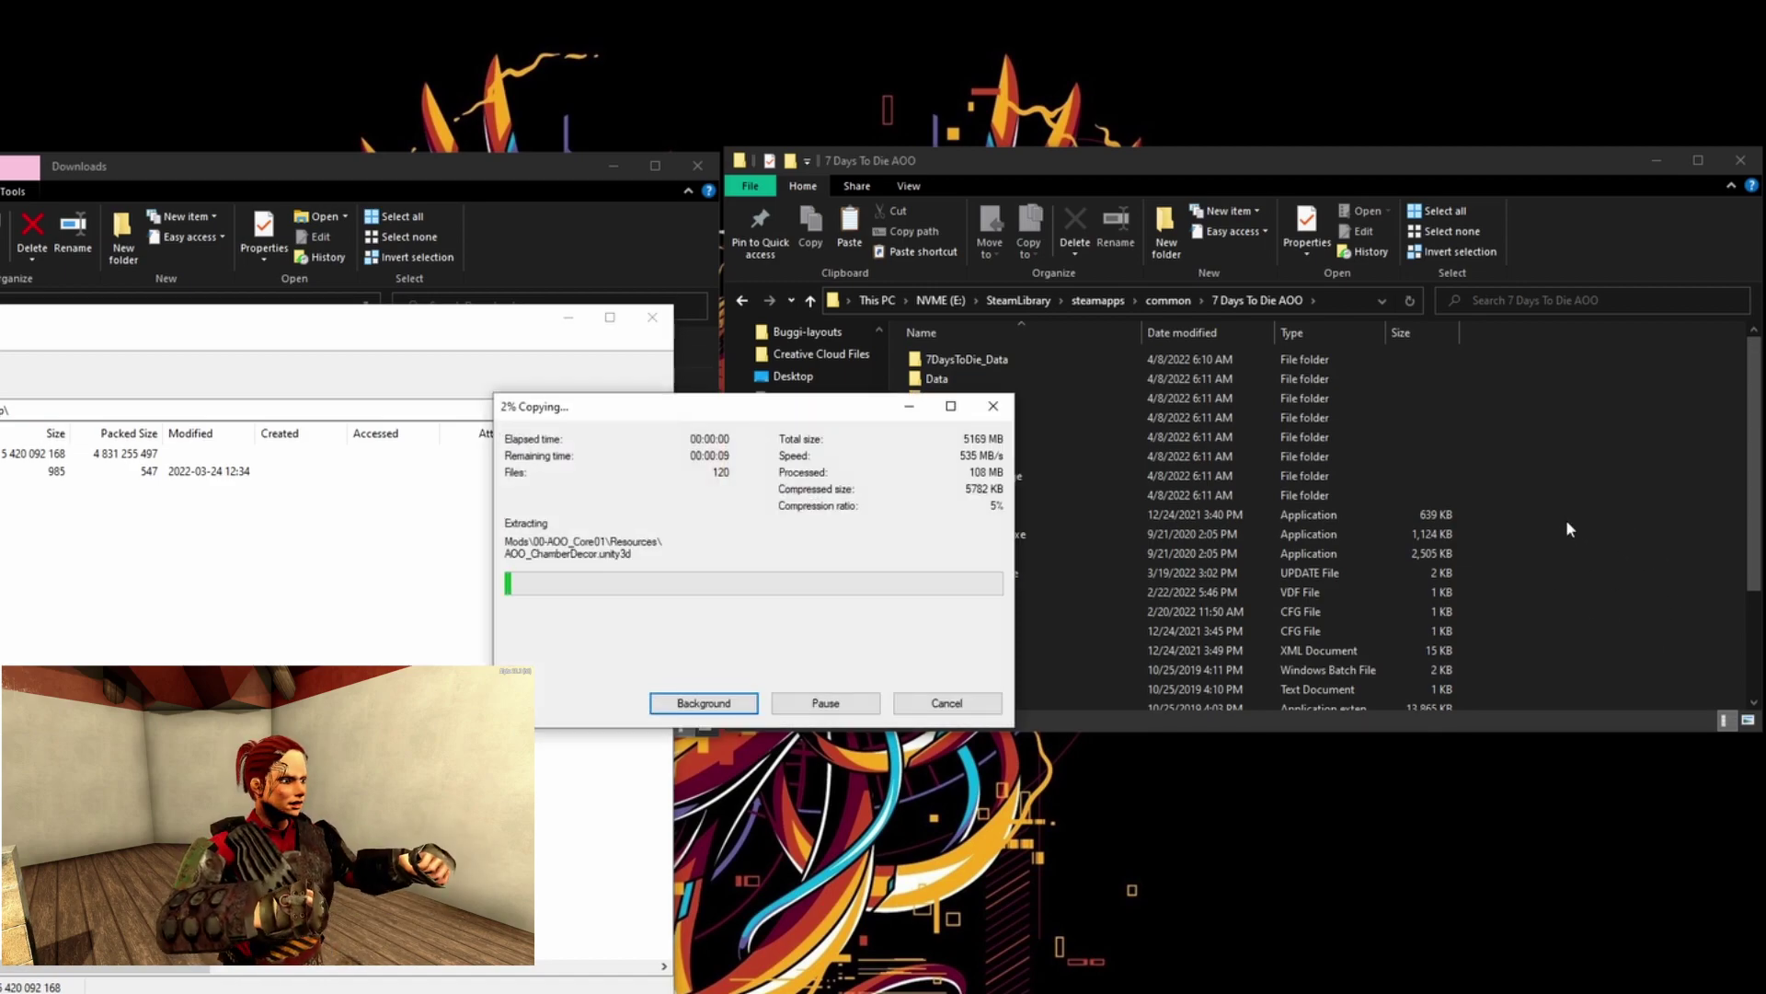